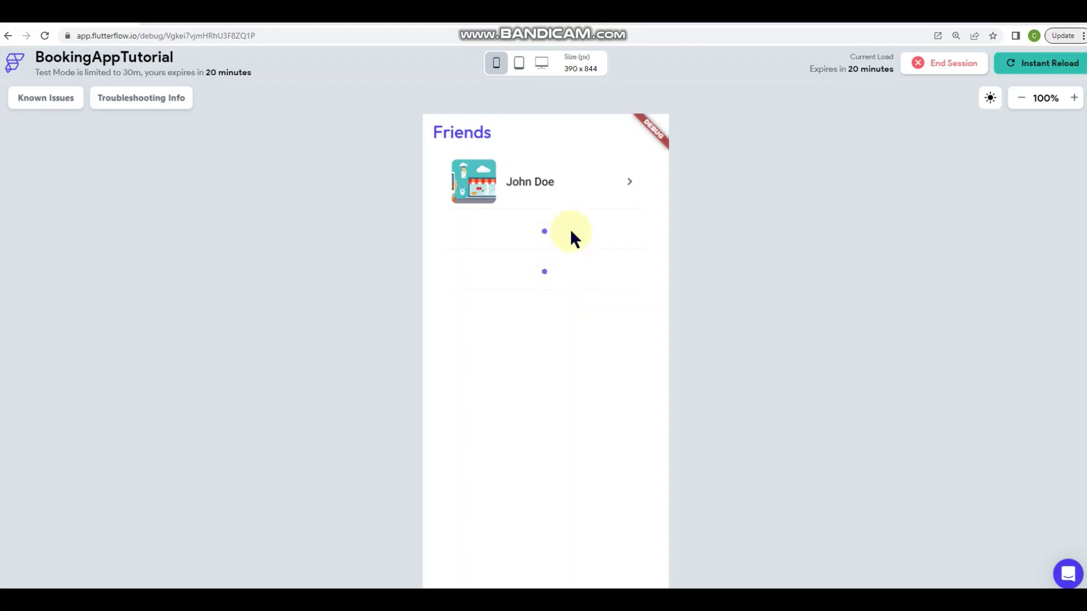
Return from the running test app to the project builder and check the CreatePost page's issue warnings and errors
left_click_drag(96, 21, 1084, 227)
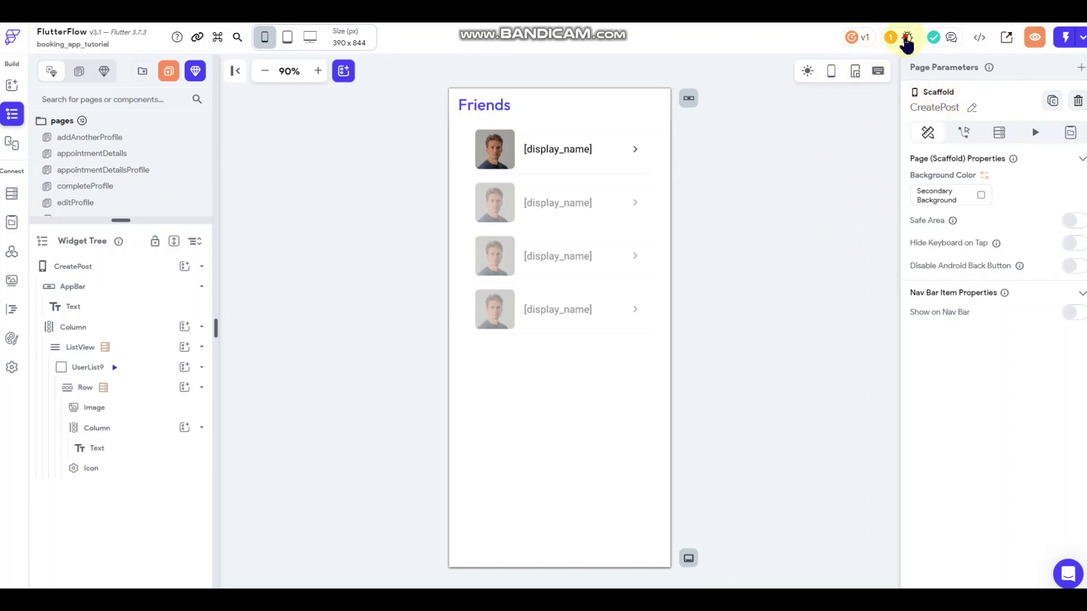
left_click(907, 39)
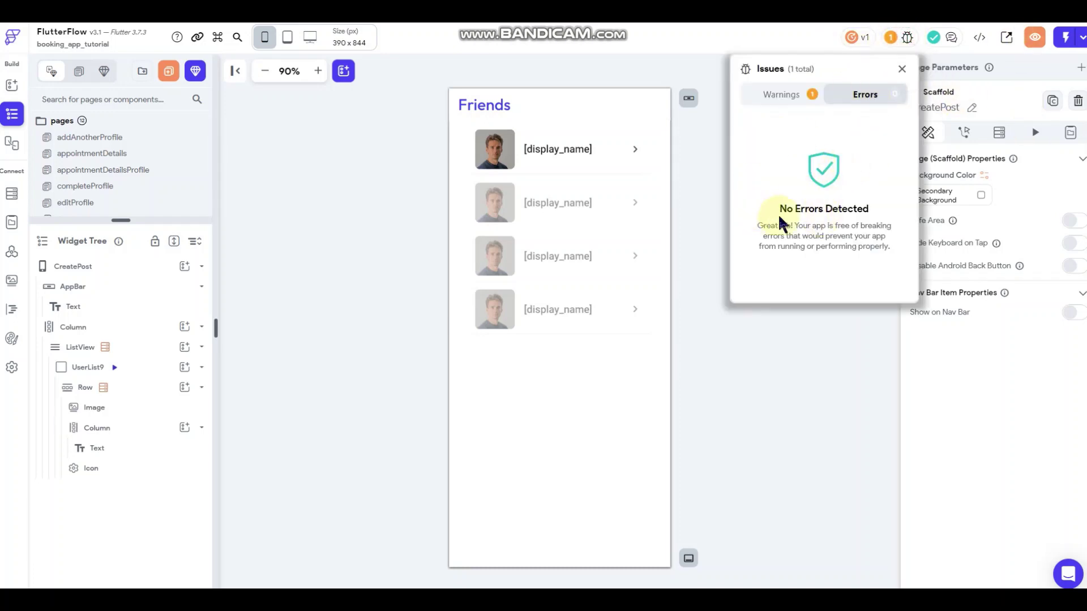
left_click(782, 95)
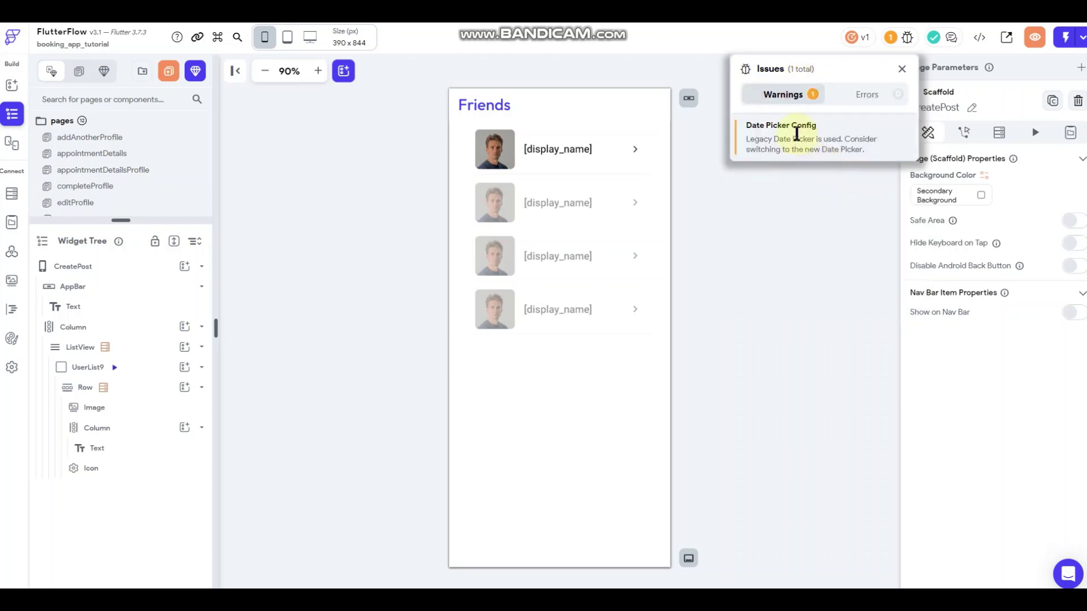
left_click(866, 97)
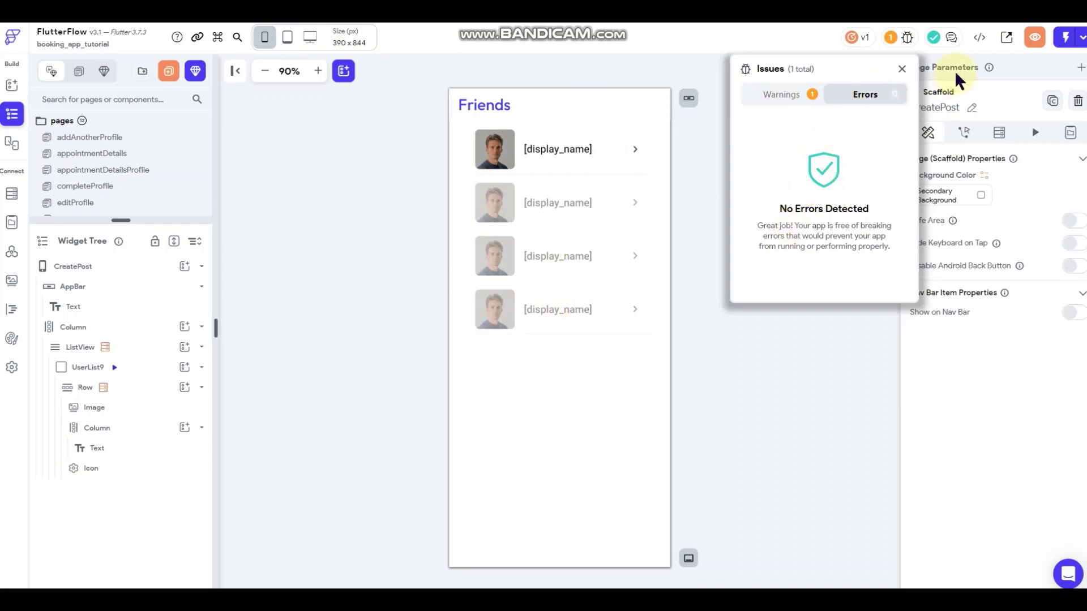
left_click(902, 68)
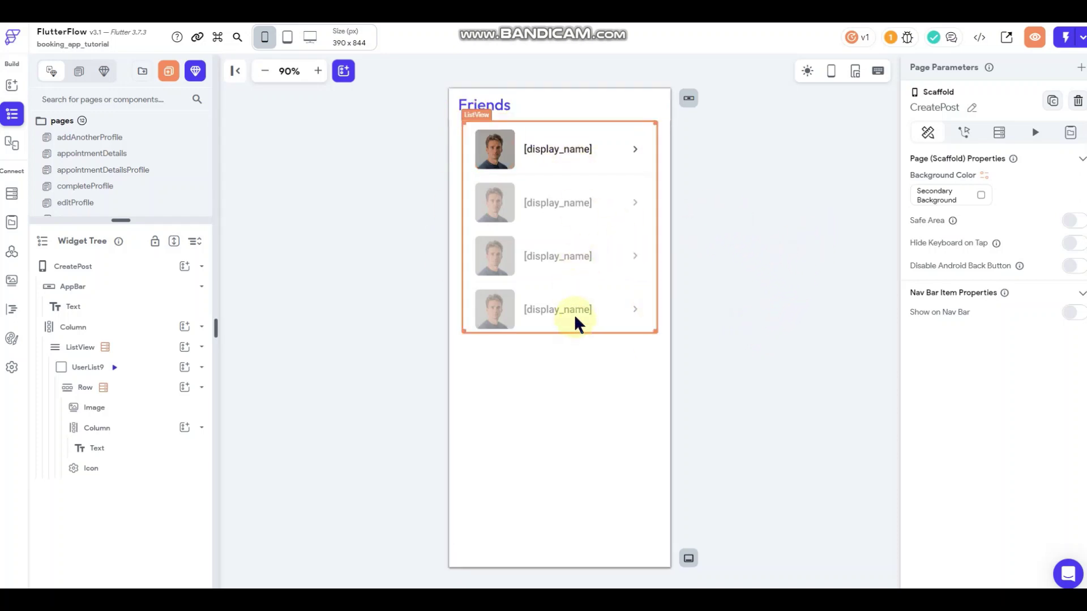
Open the source variable that generates the Friends ListView's children under the variable name friendlist
left_click(650, 154)
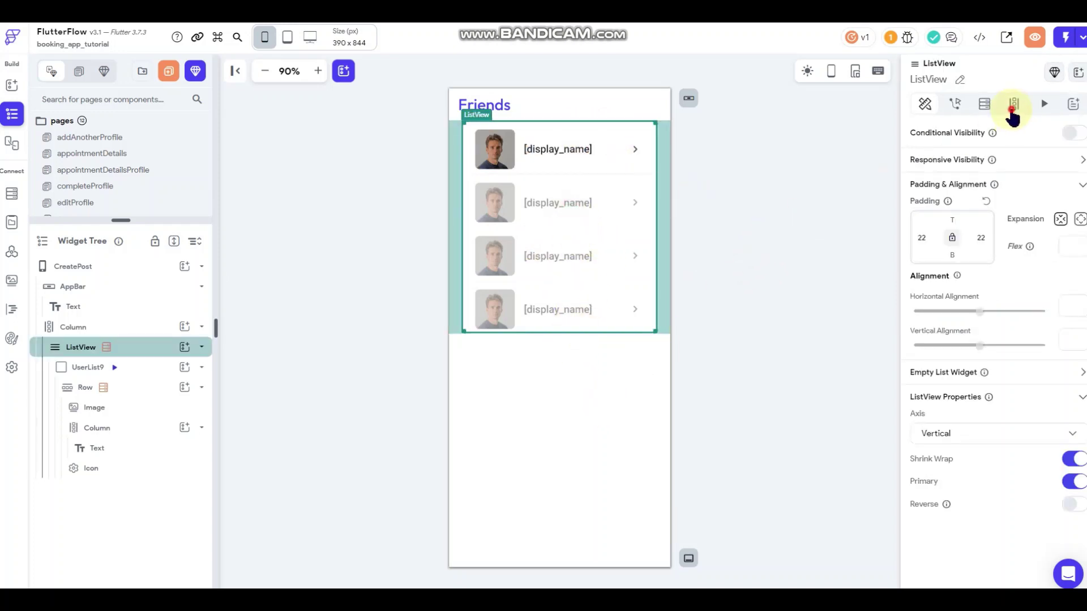
left_click(1014, 103)
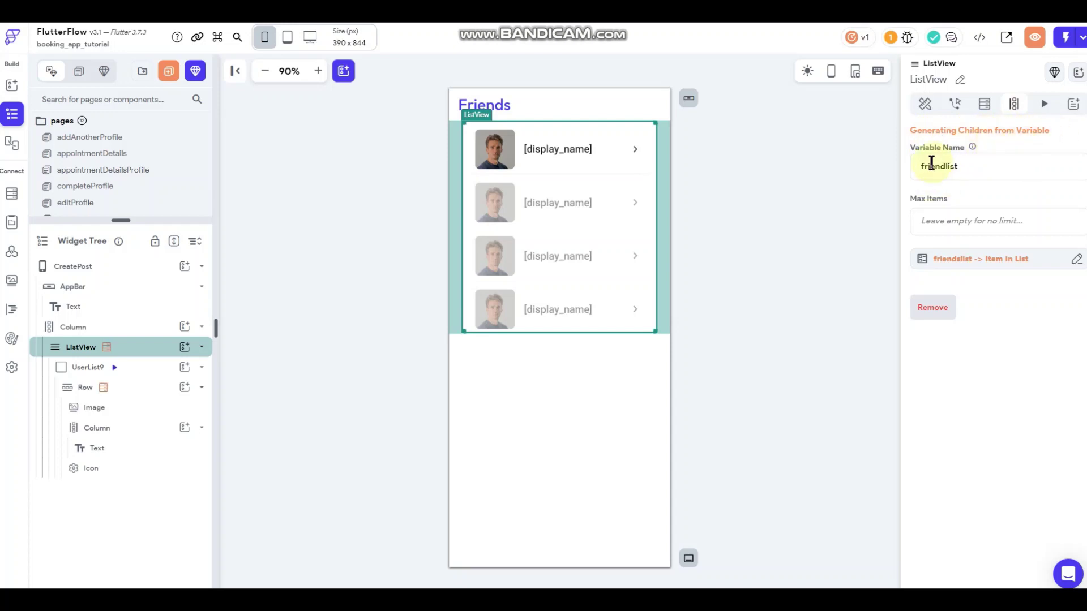
left_click_drag(932, 166, 980, 162)
left_click(952, 261)
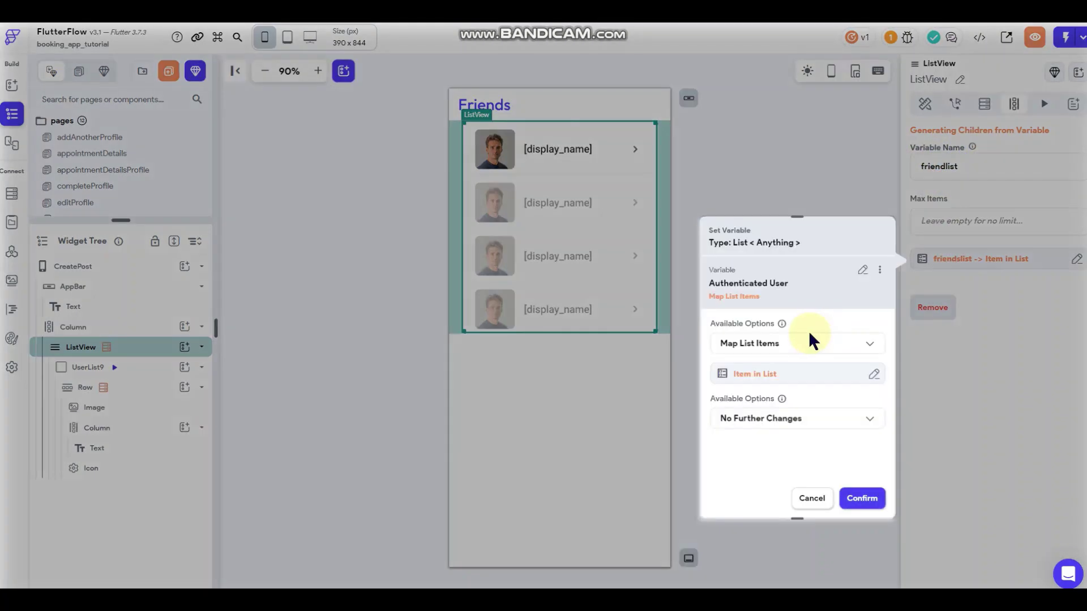
Review the authenticated user's friendslist field among the source variables, along with the Map List Items option, and close the variable settings
left_click(862, 271)
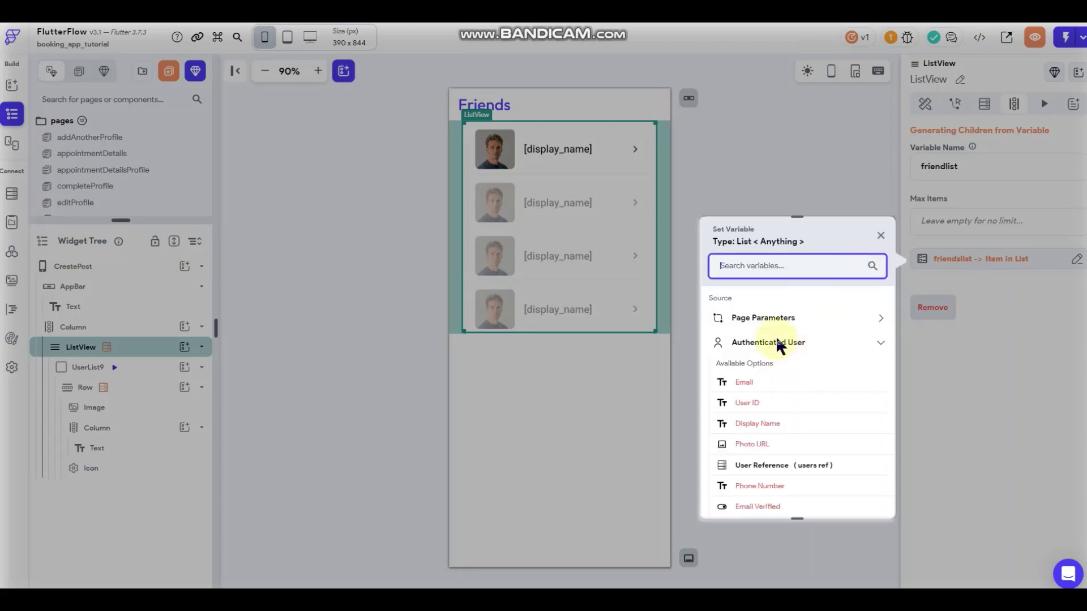
scroll(776, 340, "down", 5)
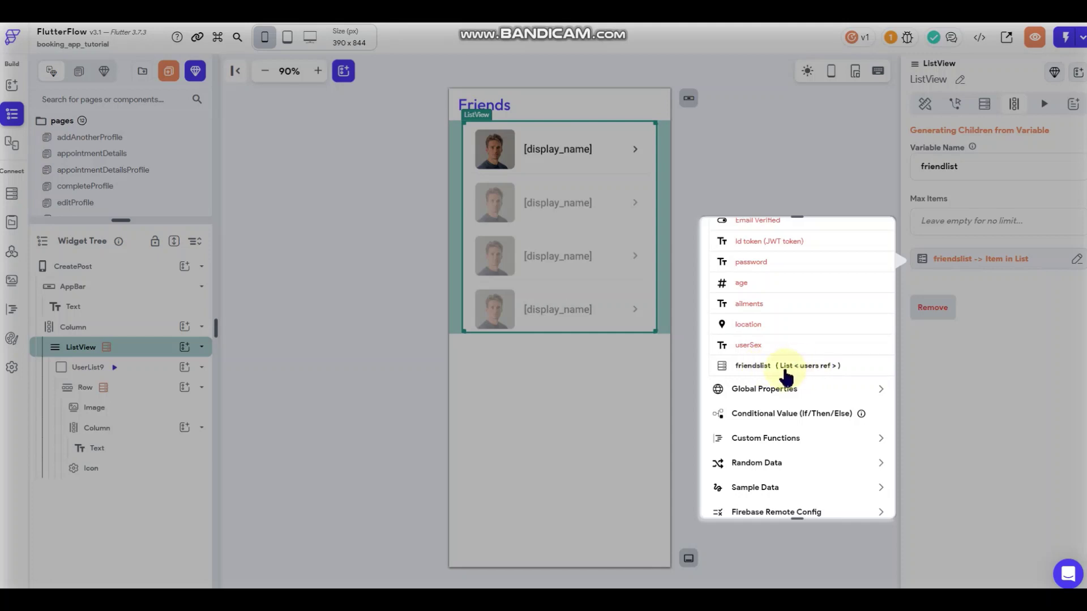
scroll(768, 296, "up", 2)
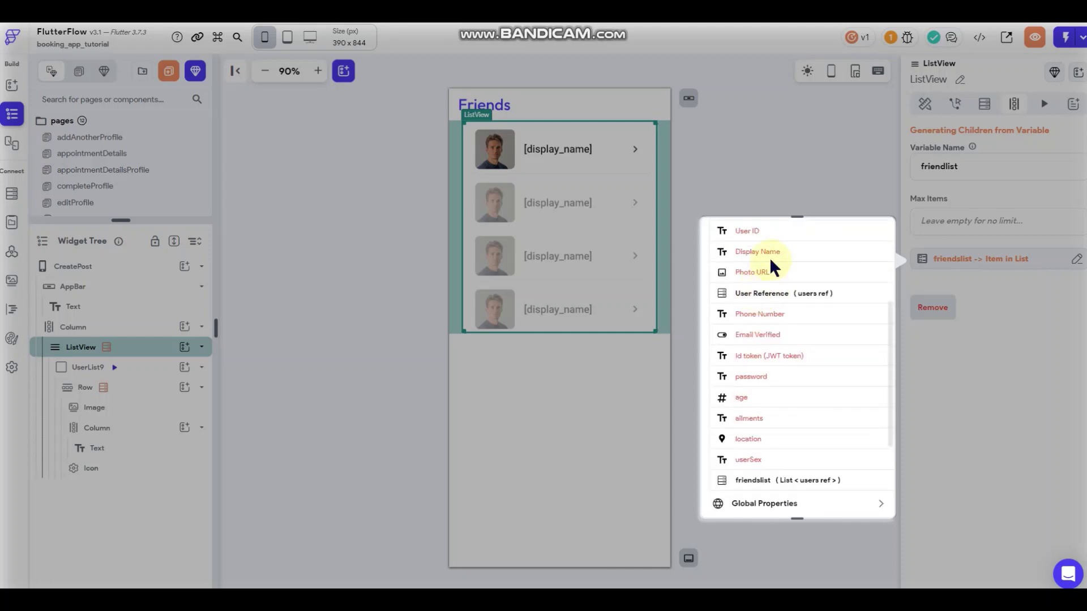
scroll(764, 256, "up", 2)
scroll(786, 313, "down", 2)
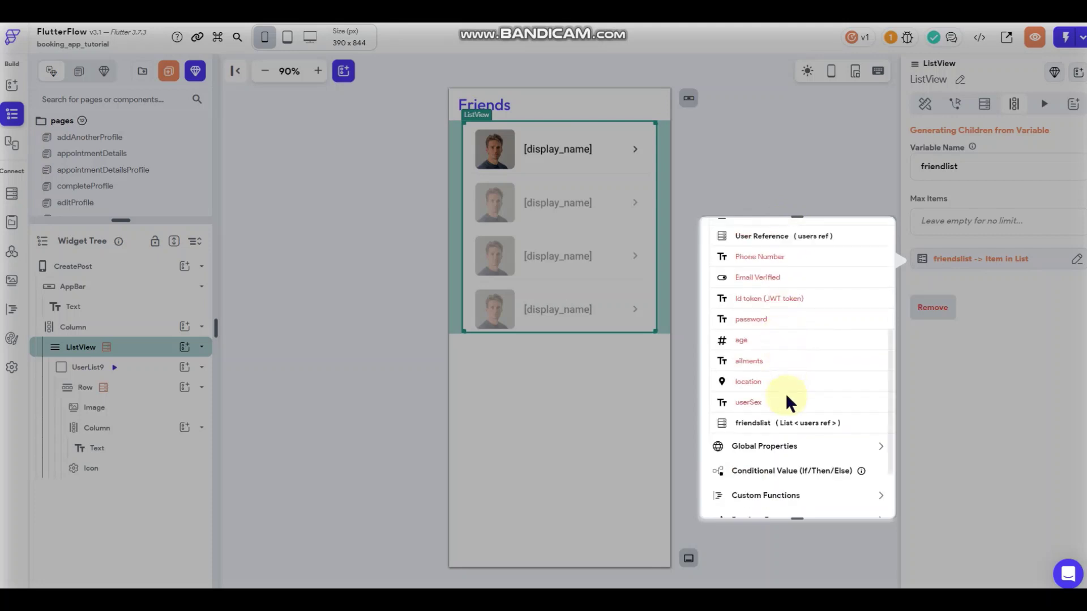
left_click(862, 424)
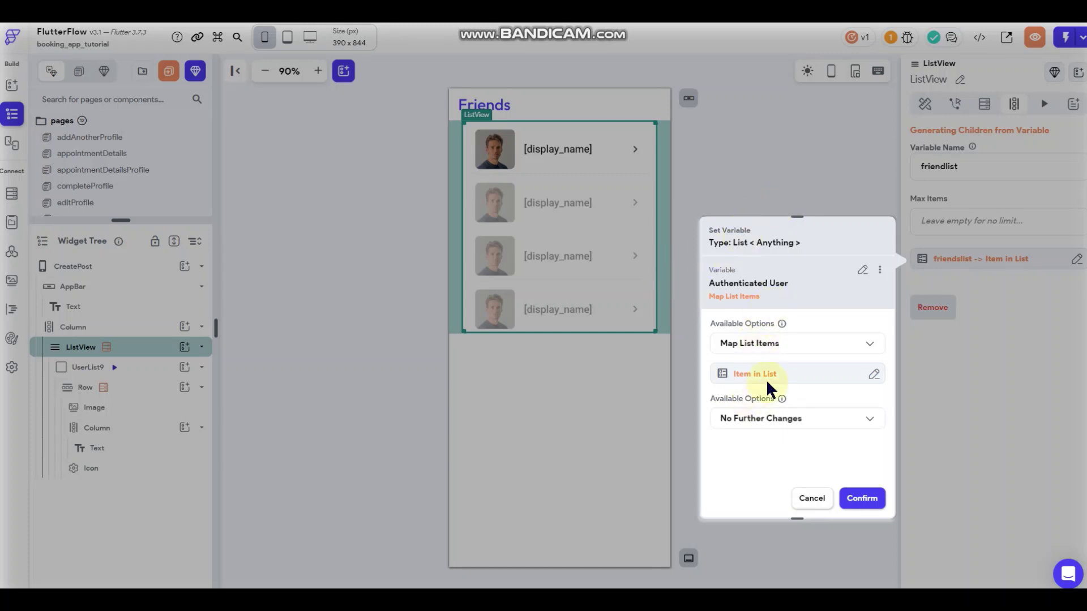
left_click(853, 508)
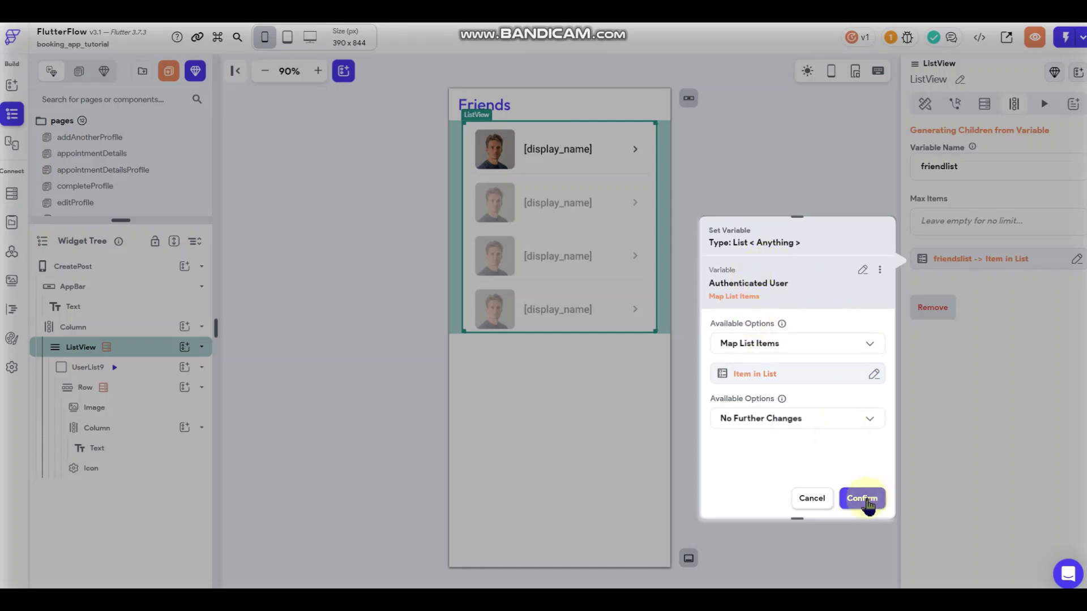
left_click(885, 210)
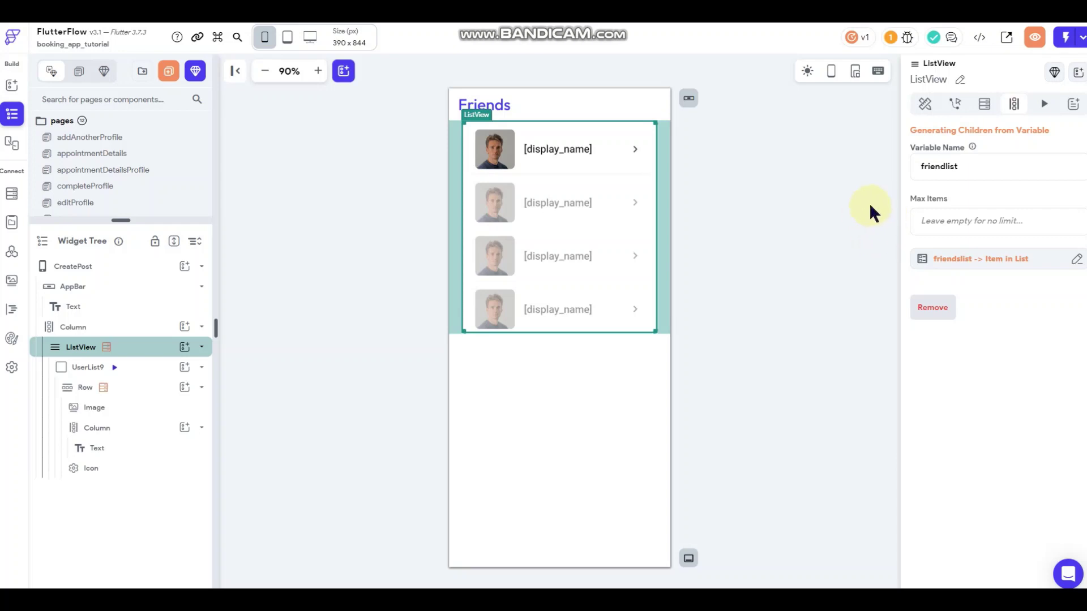
Check the UserList9 container for a backend query and open the backend query of the Row inside it
left_click(568, 168)
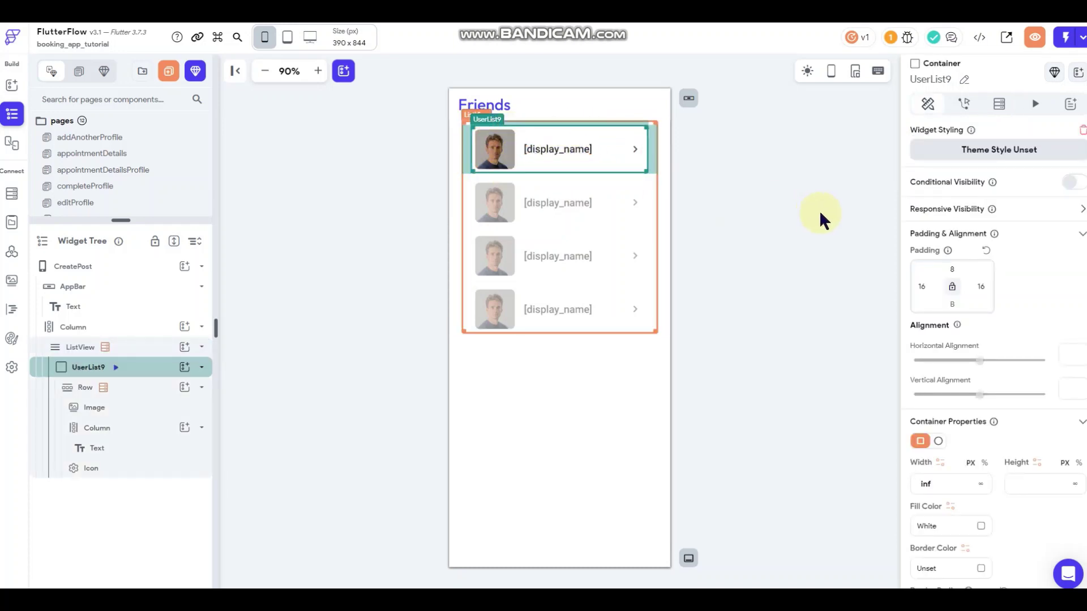
left_click(996, 106)
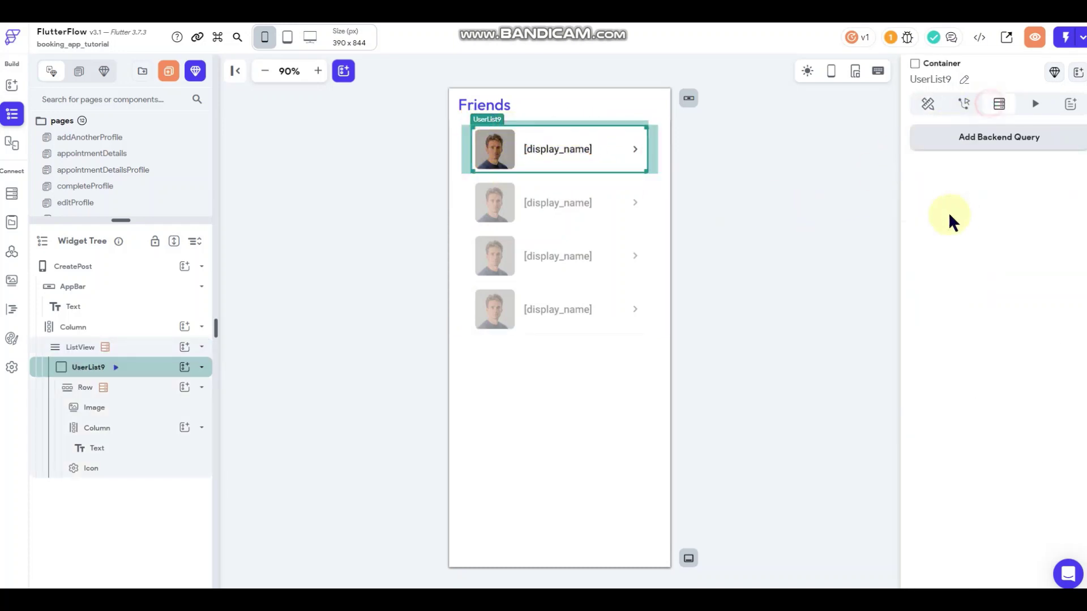
left_click(556, 161)
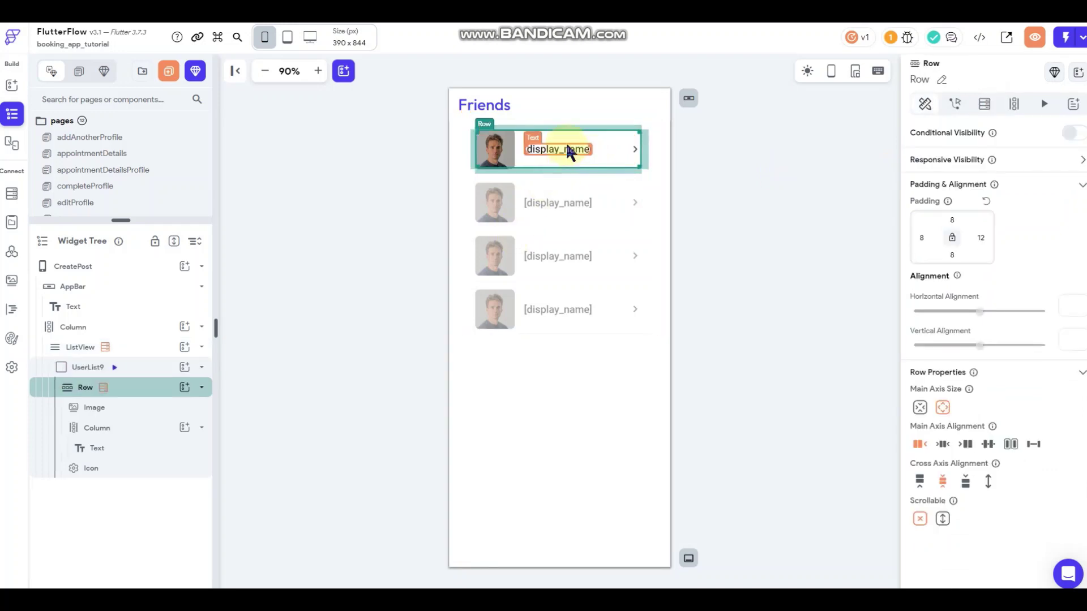
left_click(986, 105)
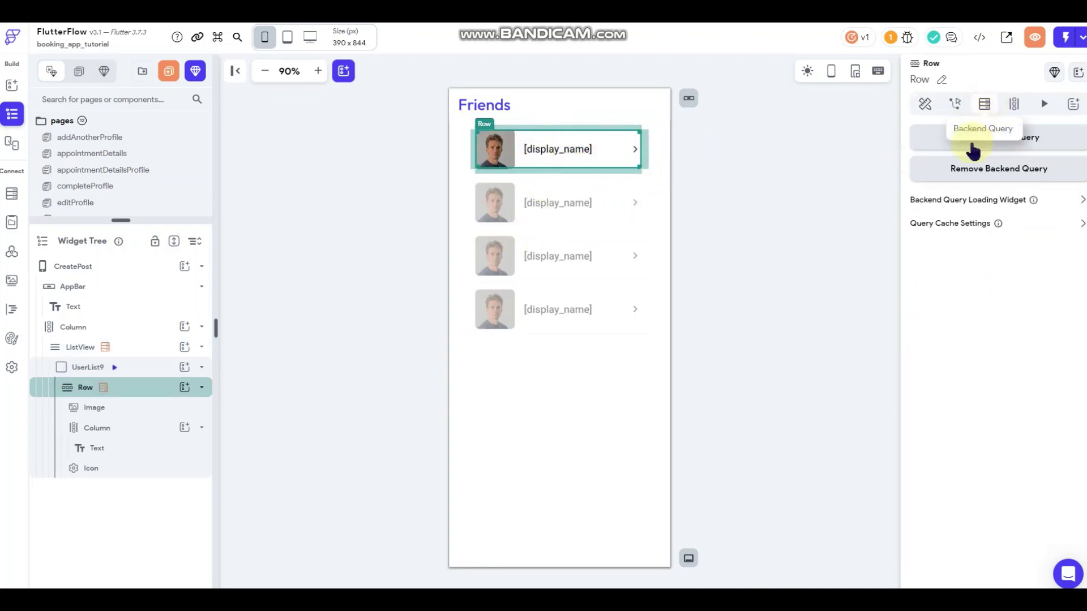
left_click(977, 140)
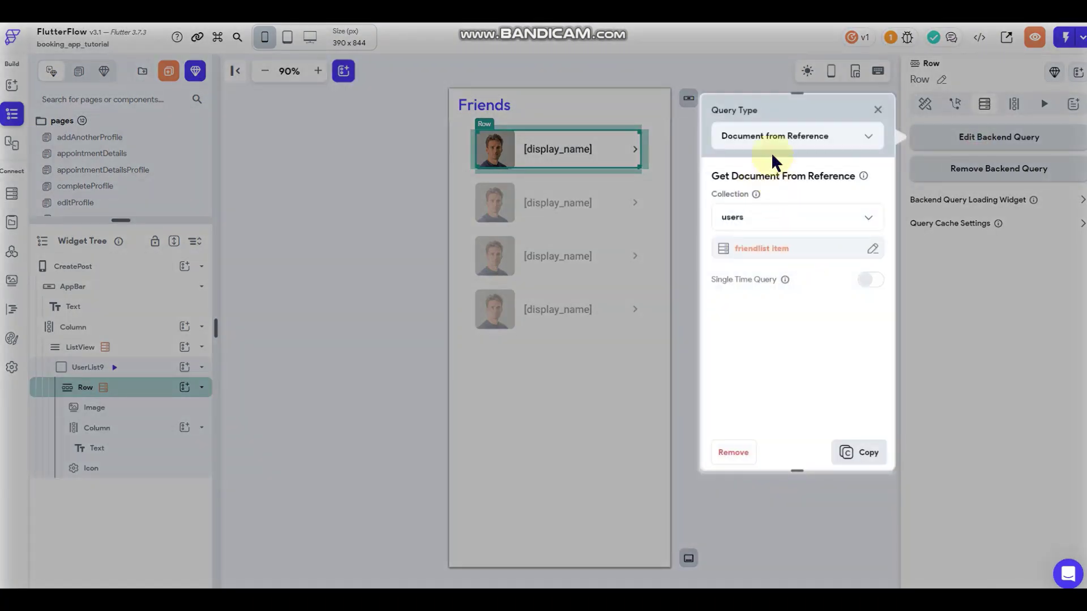
Review friendlist Item as the users document reference in the Row's query, and close the query and deselect the Row
left_click(769, 253)
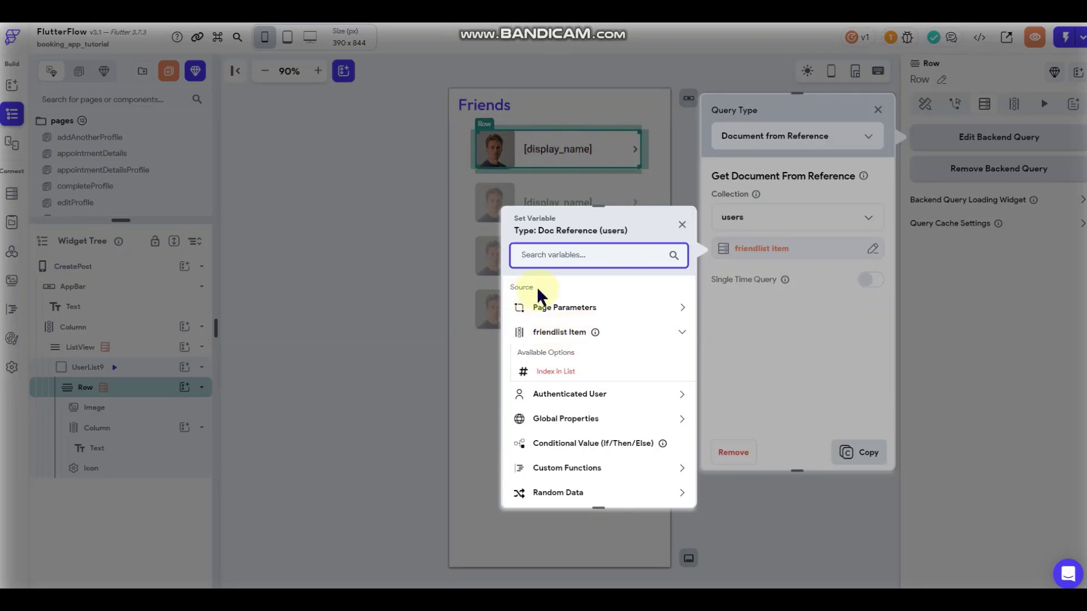
left_click(563, 333)
left_click(662, 490)
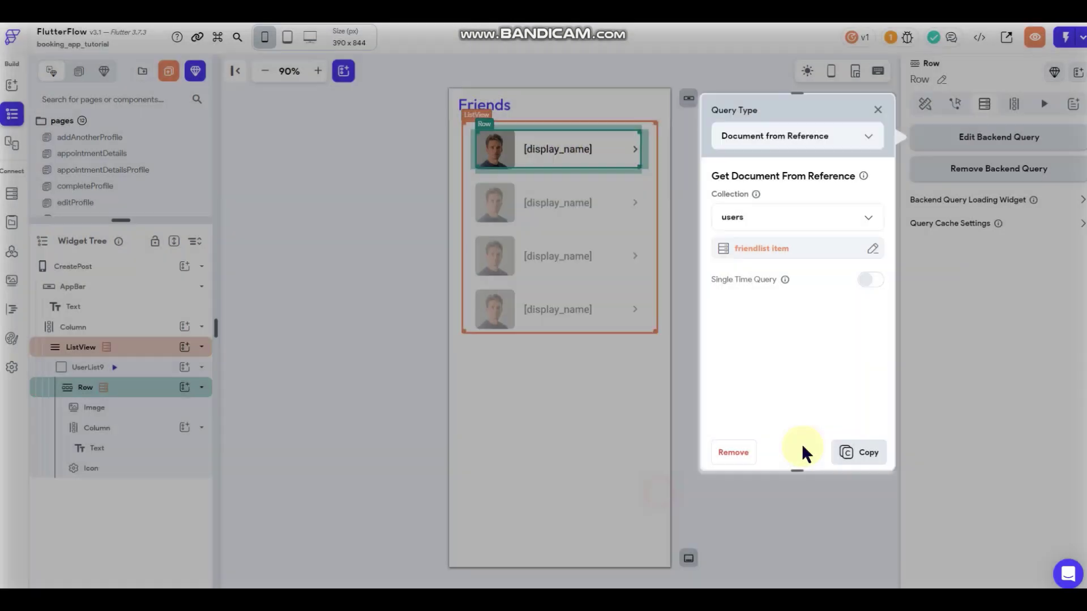
left_click(640, 193)
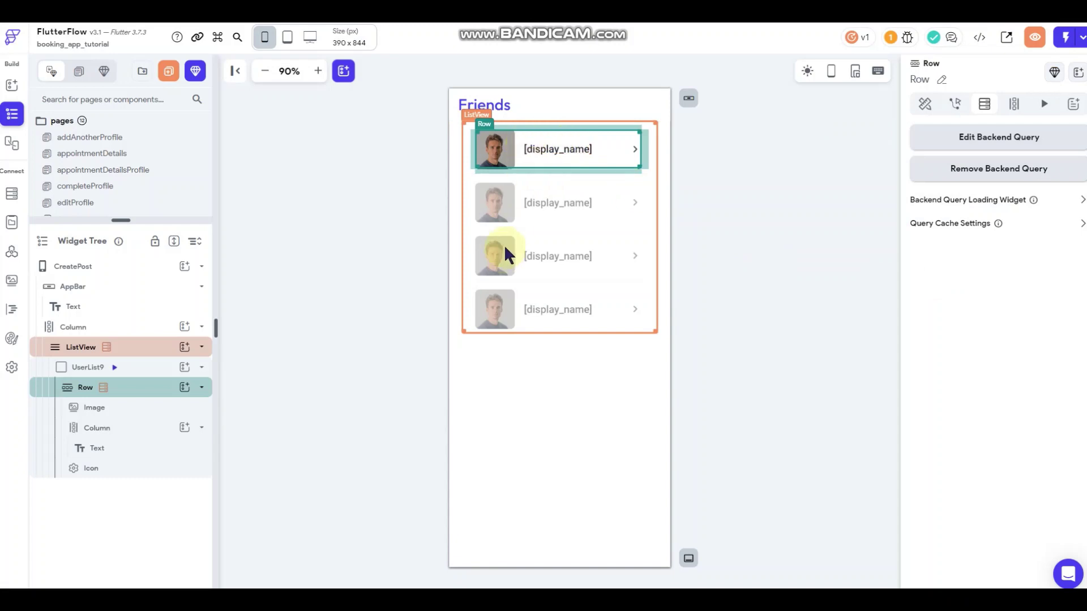
left_click(880, 113)
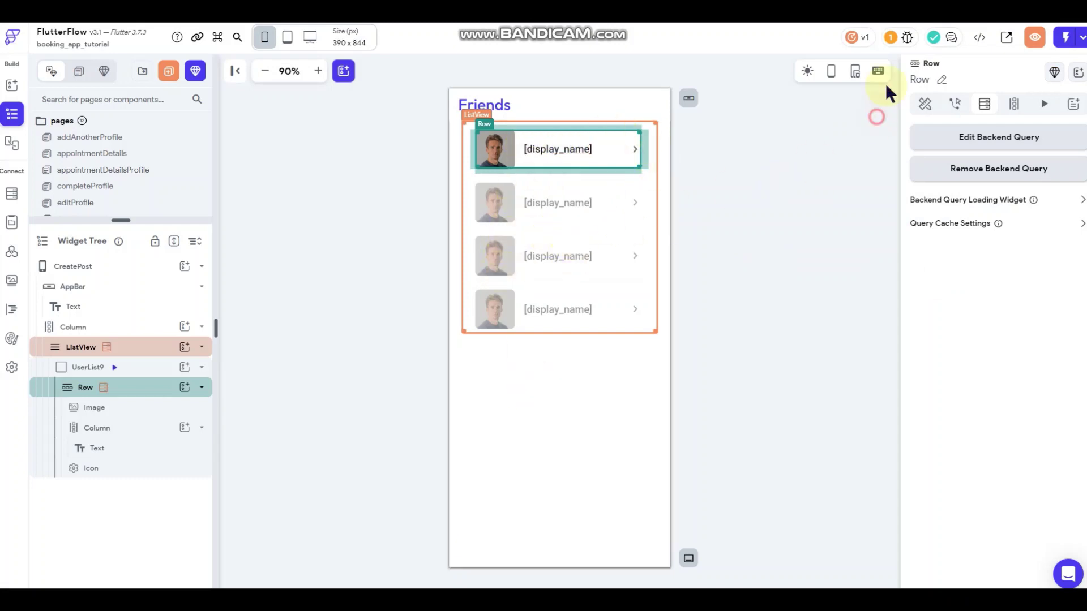
left_click(732, 297)
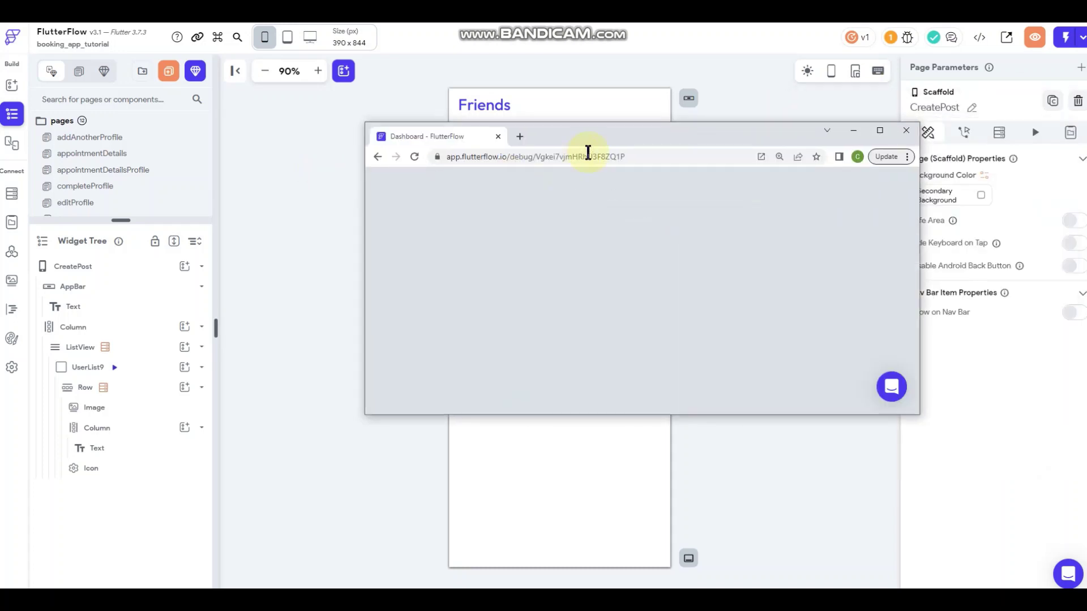
View the running test app, switch to the Firestore Data Manager, and inspect the friendslist in the users document that has an e-mail
double_click(607, 134)
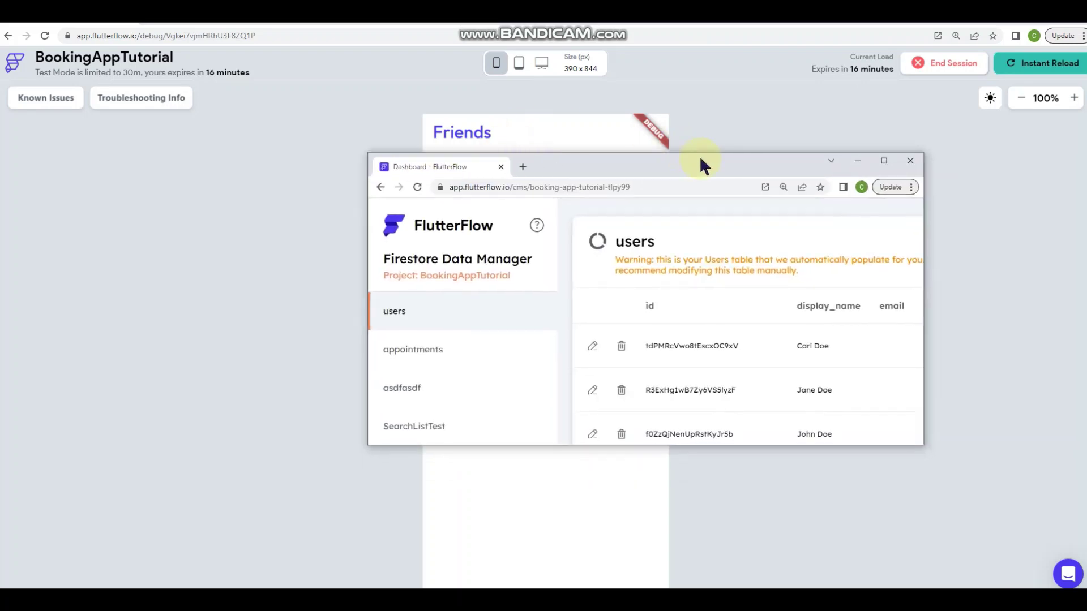
double_click(700, 163)
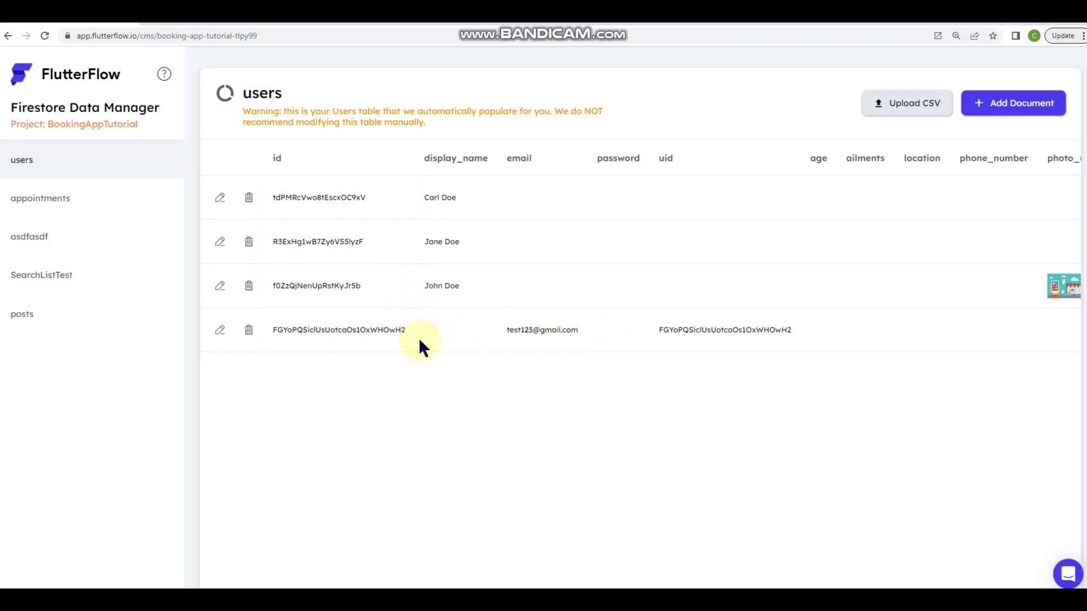
left_click(221, 330)
scroll(512, 339, "down", 4)
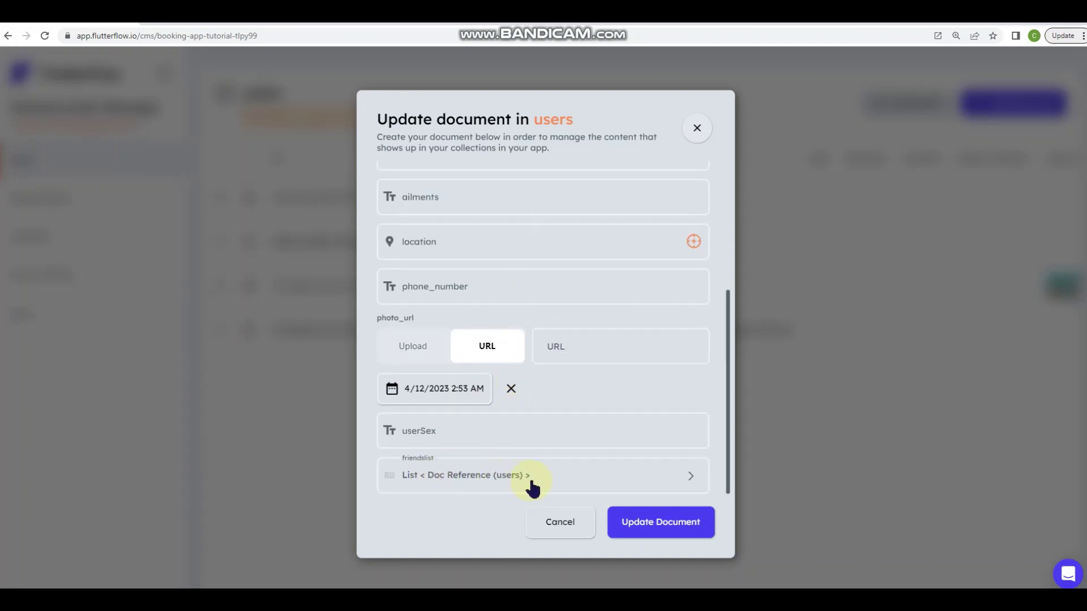
left_click(557, 478)
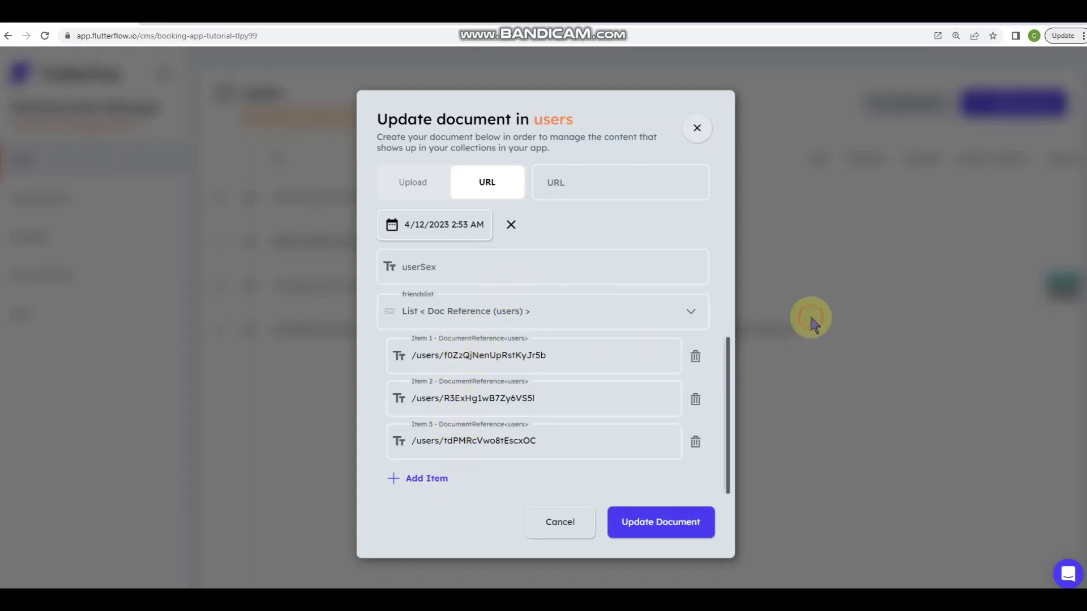
left_click(697, 129)
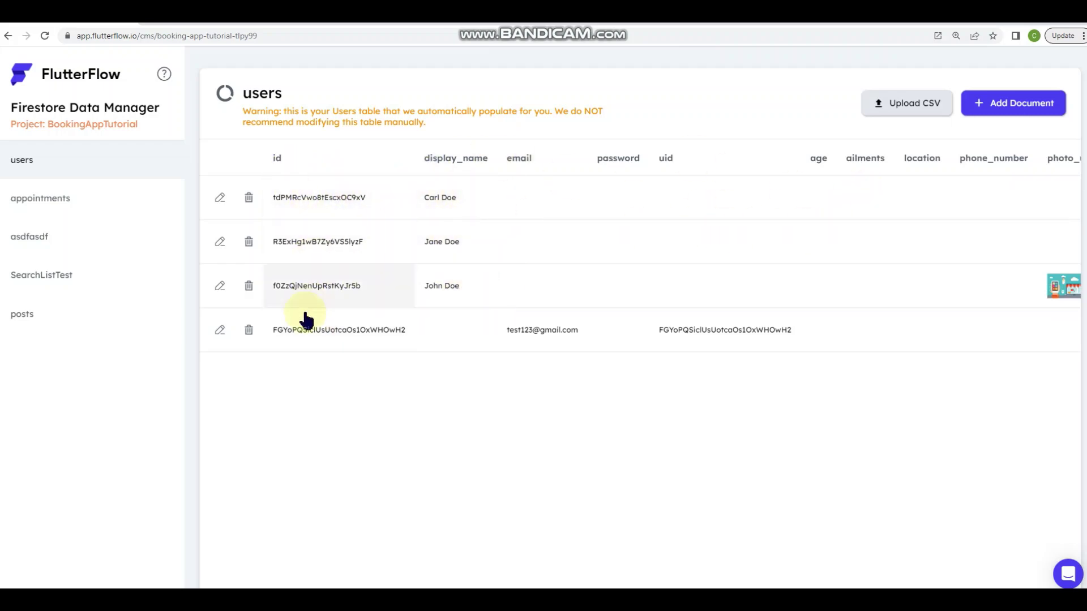
Reopen the same users document and examine the user ID in each of its three friendslist references
left_click(220, 330)
scroll(493, 306, "down", 4)
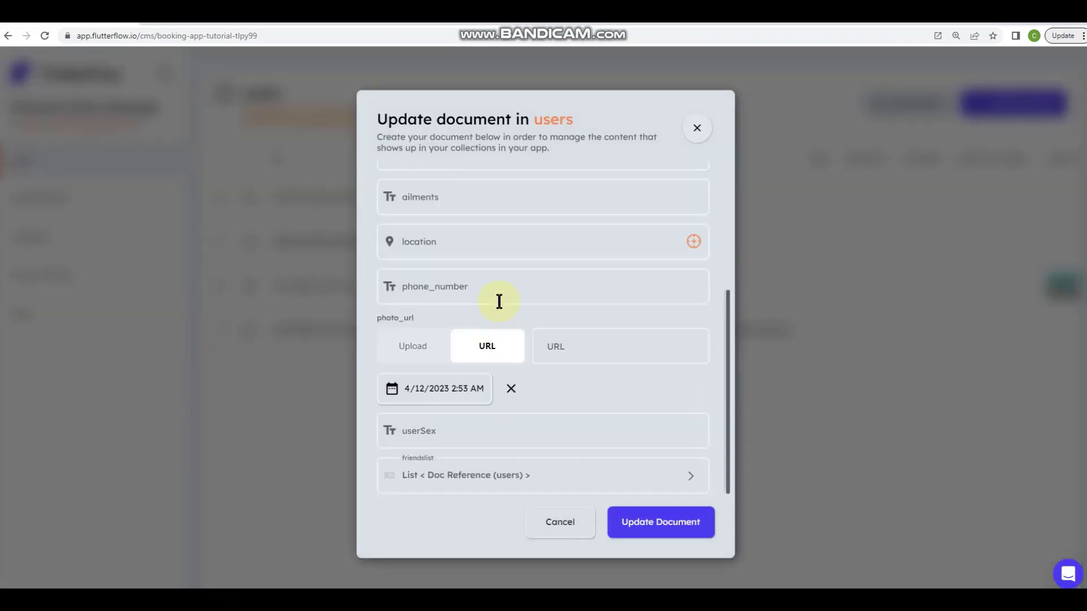
left_click(509, 471)
scroll(477, 427, "down", 3)
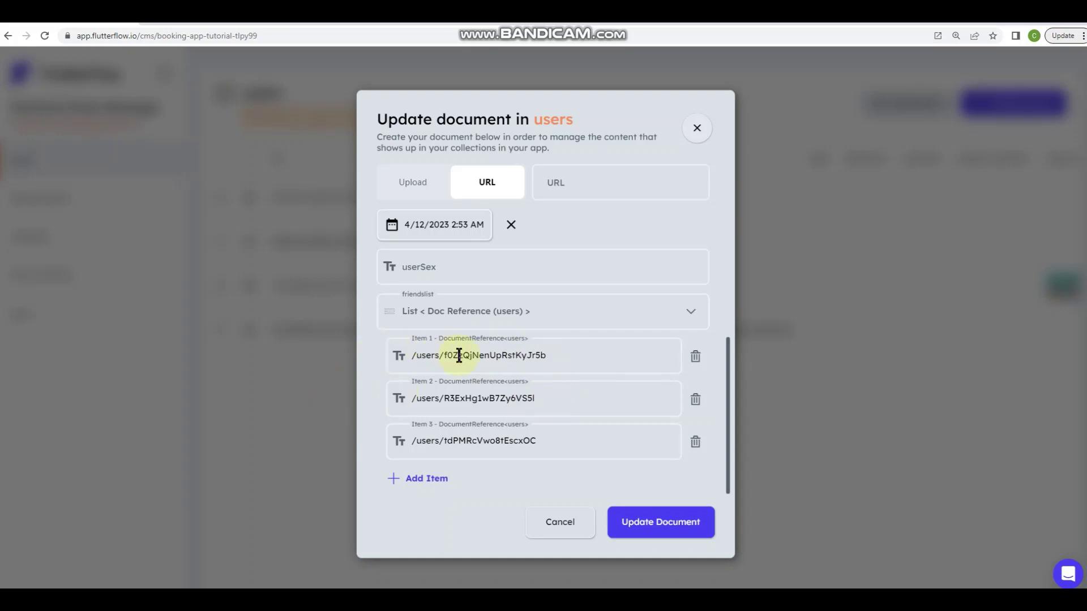
left_click_drag(447, 357, 570, 355)
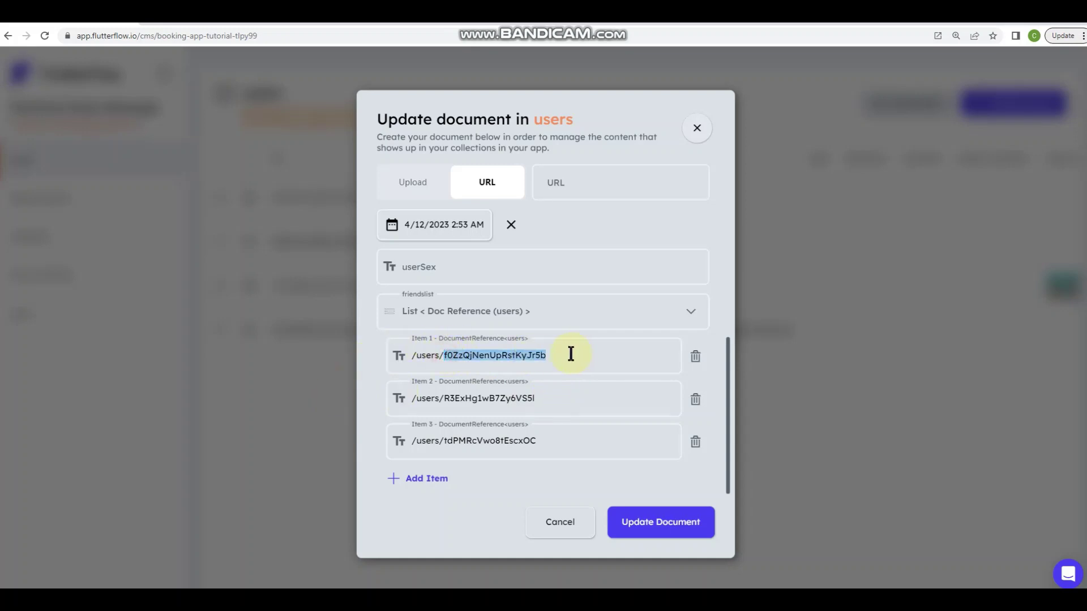
left_click(571, 355)
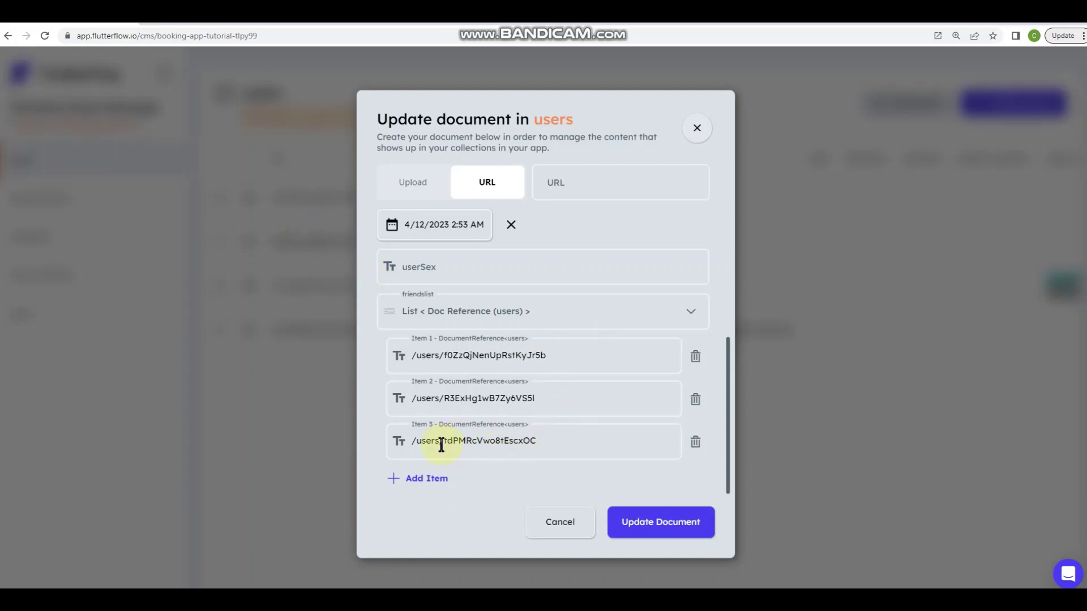
left_click_drag(442, 445, 529, 440)
left_click(531, 441)
left_click_drag(466, 398, 547, 400)
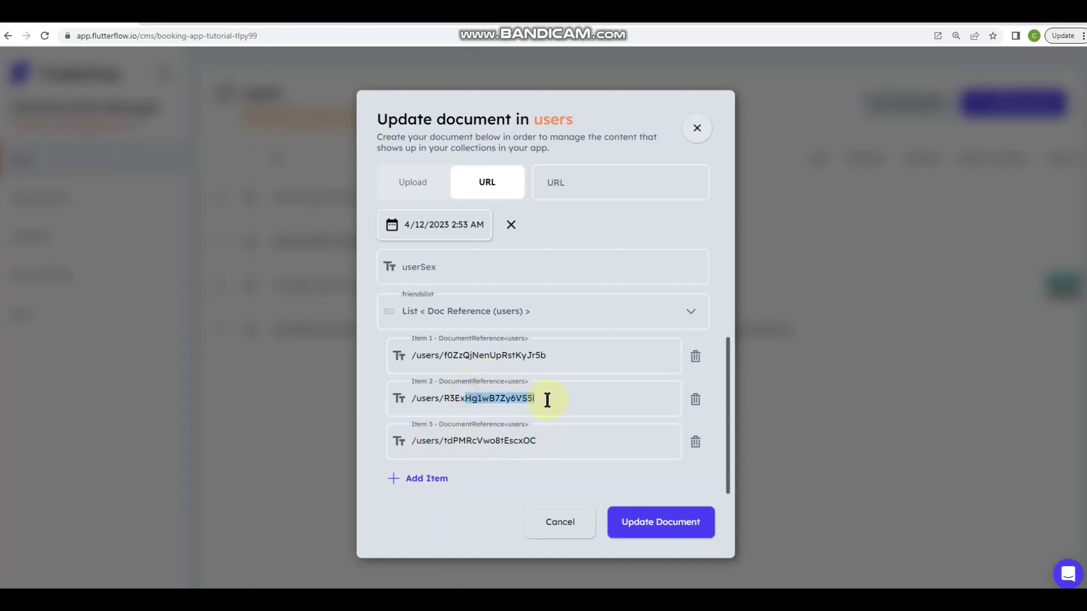
Check the end of the user ID in the third friendslist reference and close the document without saving
left_click(509, 368)
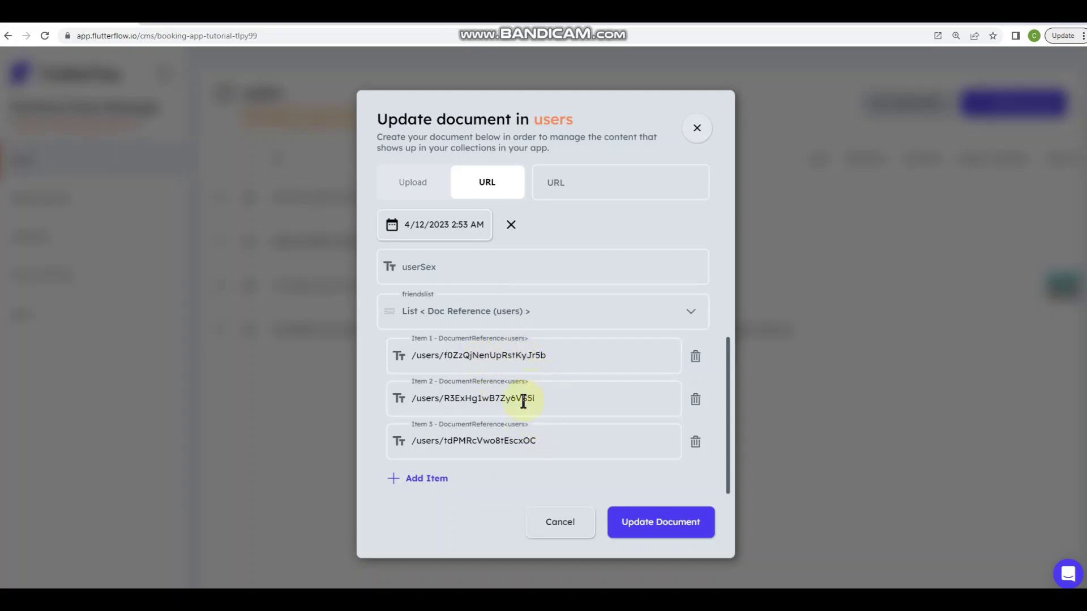
left_click_drag(542, 442, 518, 443)
left_click(561, 521)
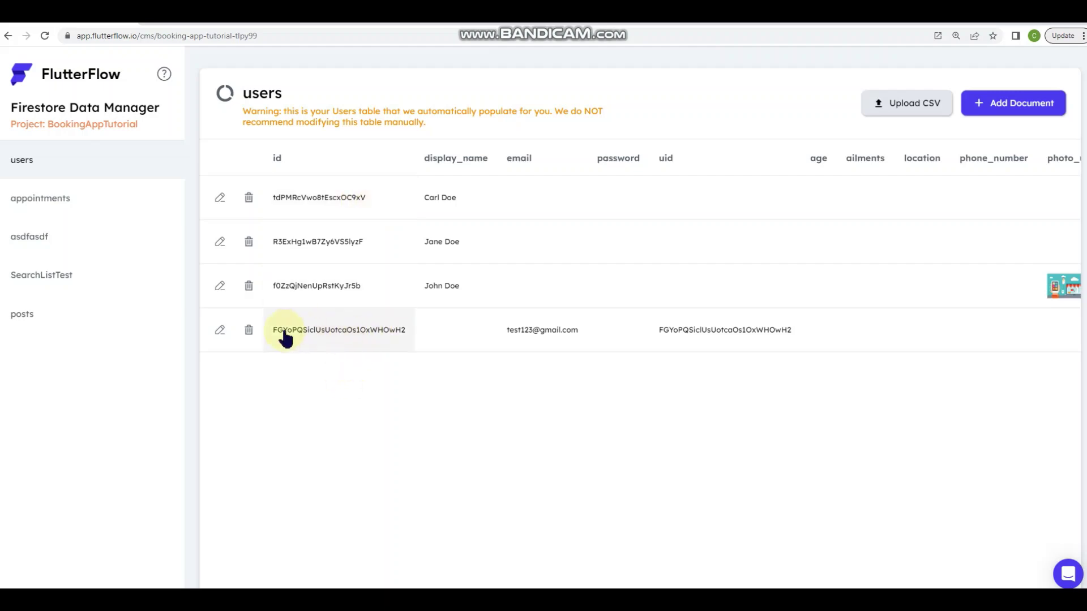
Reopen the users document that has an e-mail, compare the ID endings of its second and third friendslist references, and close it unsaved
left_click(219, 330)
scroll(492, 306, "down", 5)
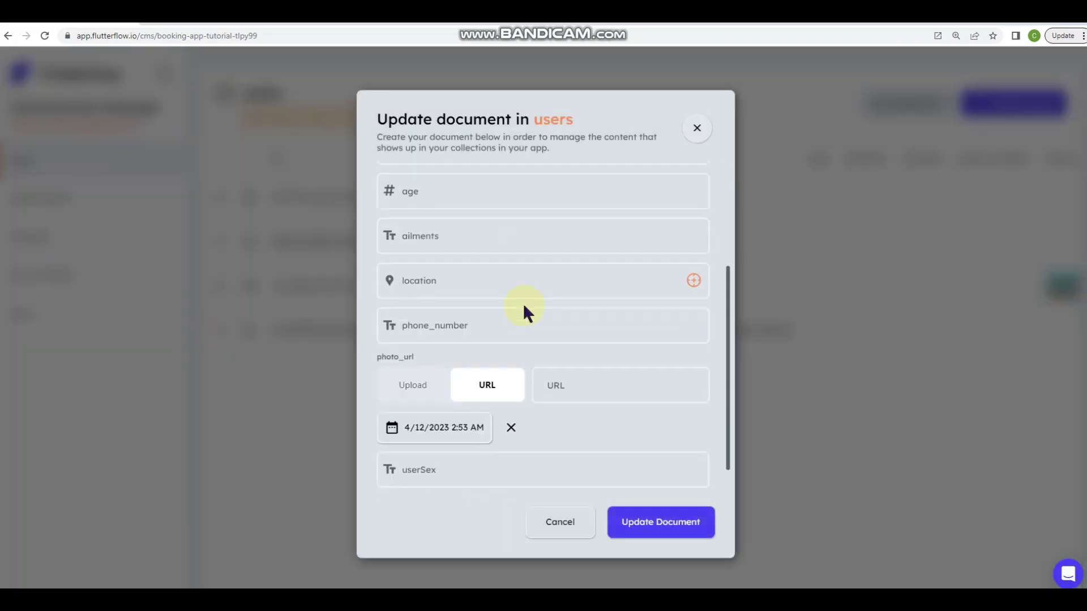
left_click(530, 475)
scroll(544, 396, "down", 3)
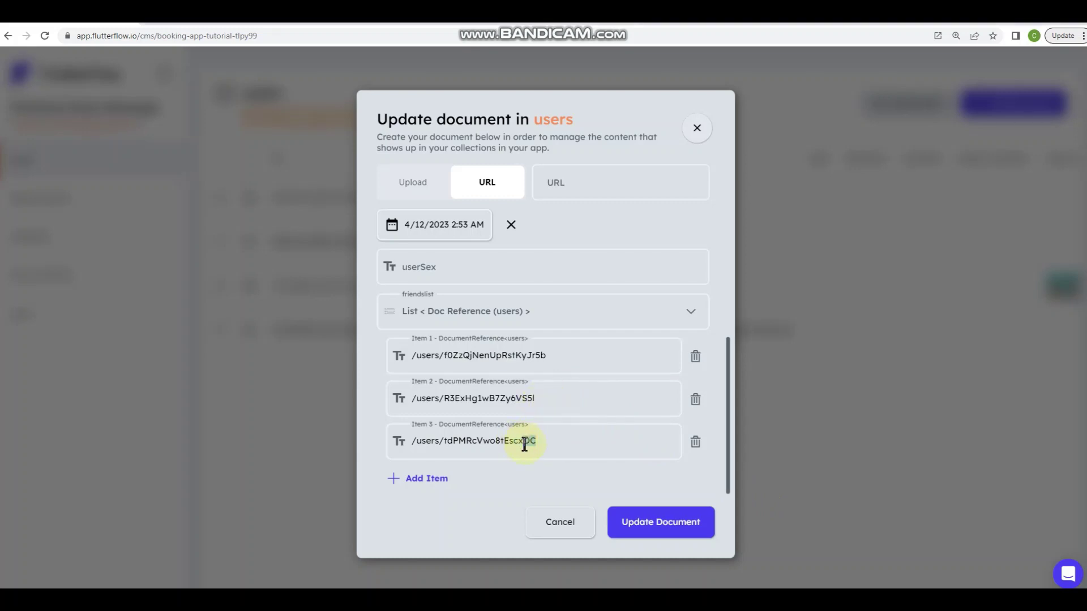
left_click(551, 440)
left_click_drag(533, 398, 519, 398)
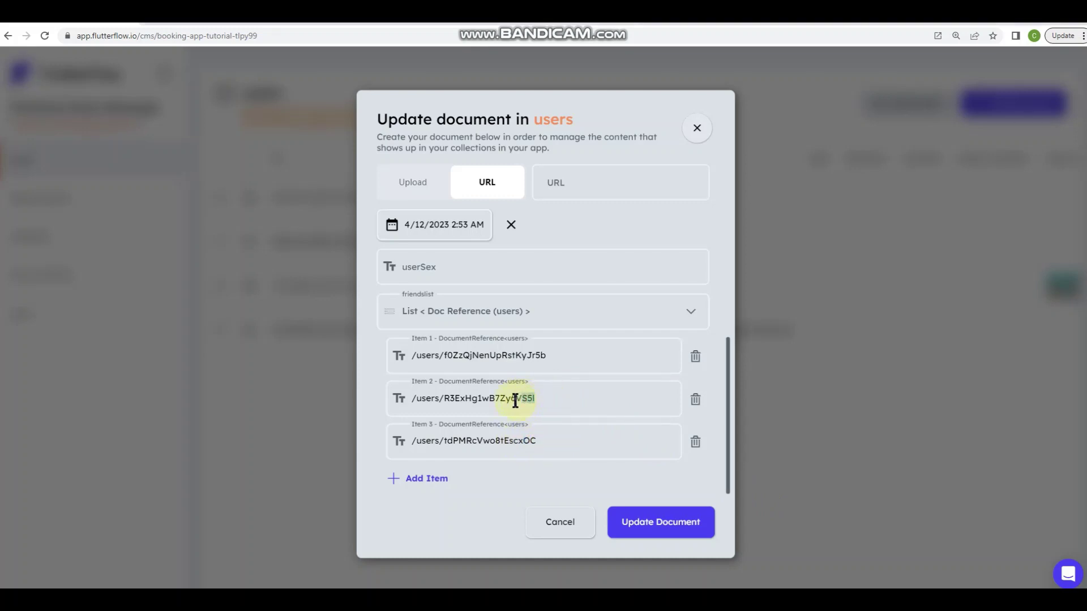
left_click(558, 398)
left_click(540, 527)
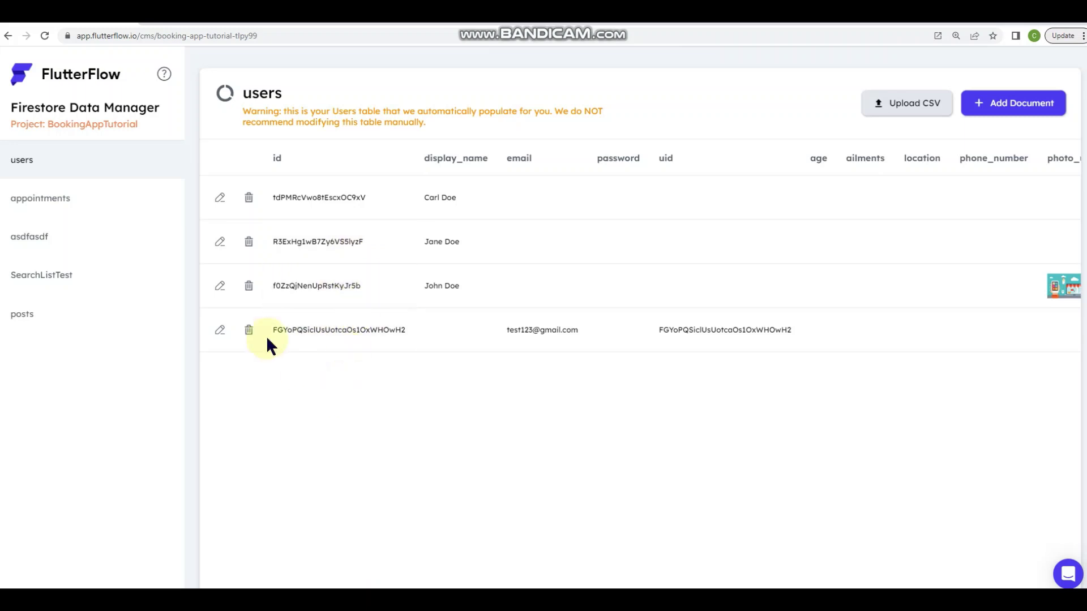
Open the friendslist of the users document with an e-mail again and examine the ID endings of the first and second references
left_click(220, 329)
scroll(529, 311, "down", 3)
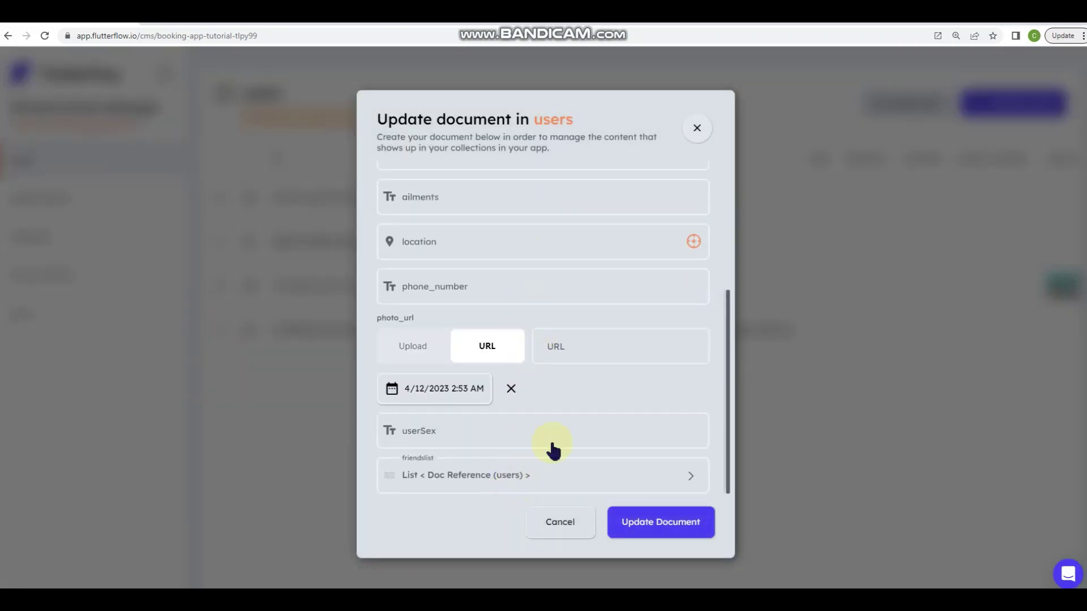
left_click(573, 473)
scroll(575, 386, "down", 3)
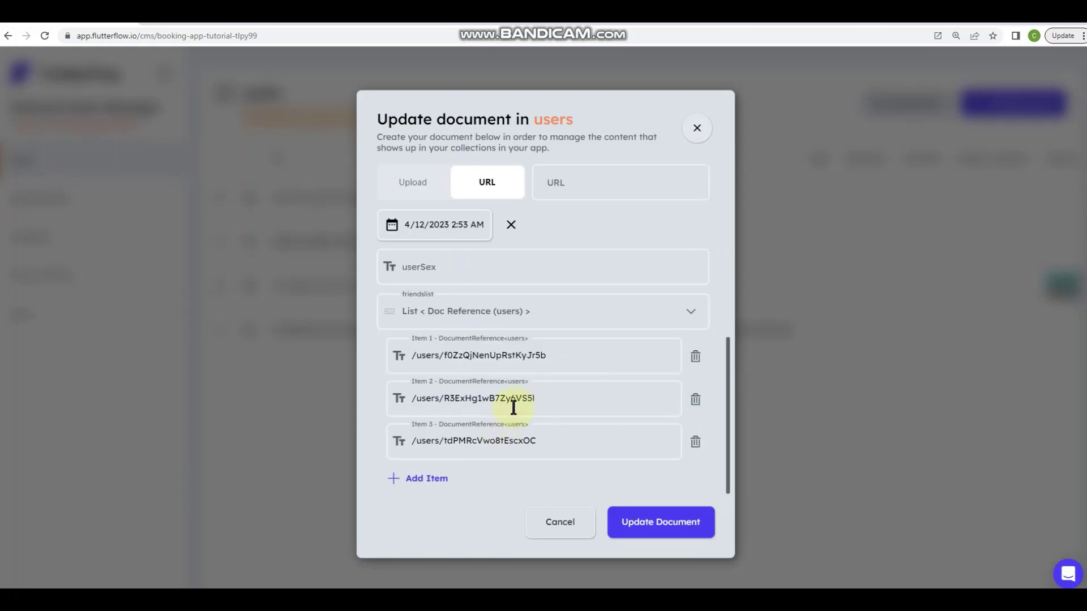
left_click_drag(549, 355, 529, 354)
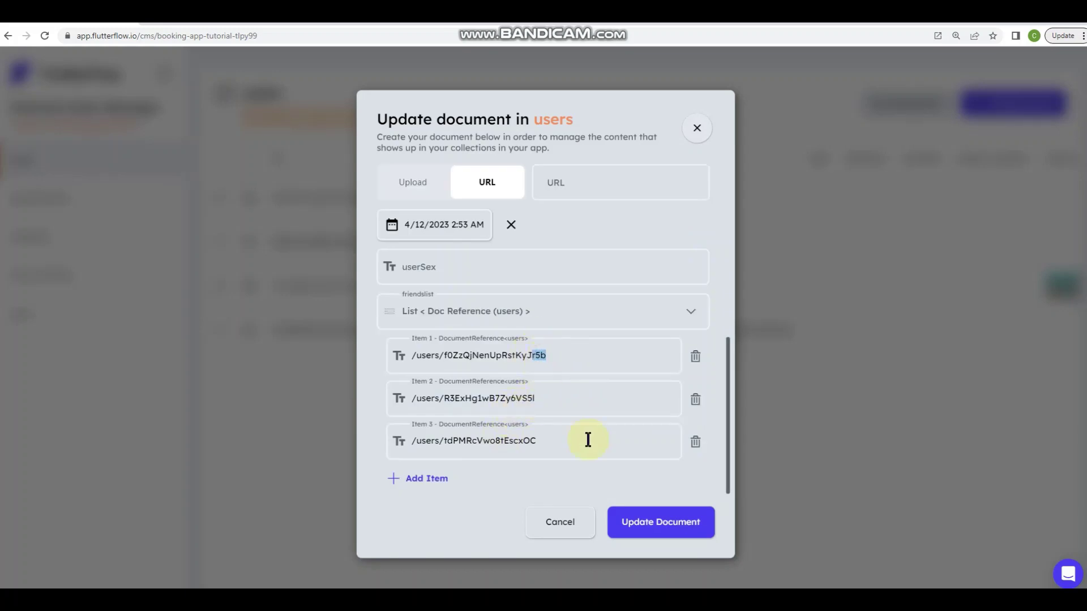
left_click_drag(553, 396, 442, 396)
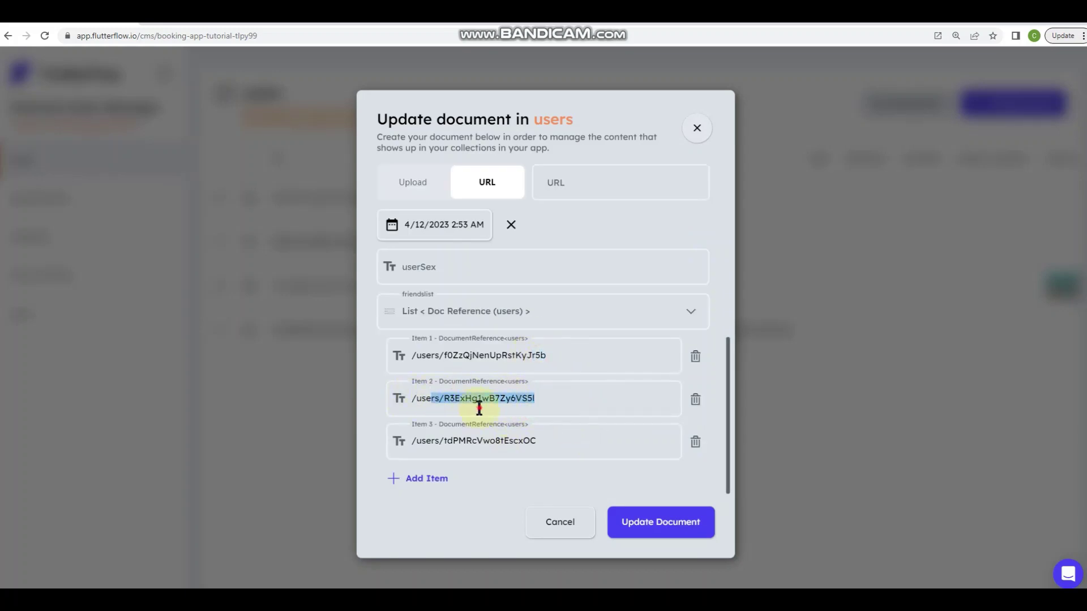
left_click(531, 396)
left_click_drag(521, 398, 542, 398)
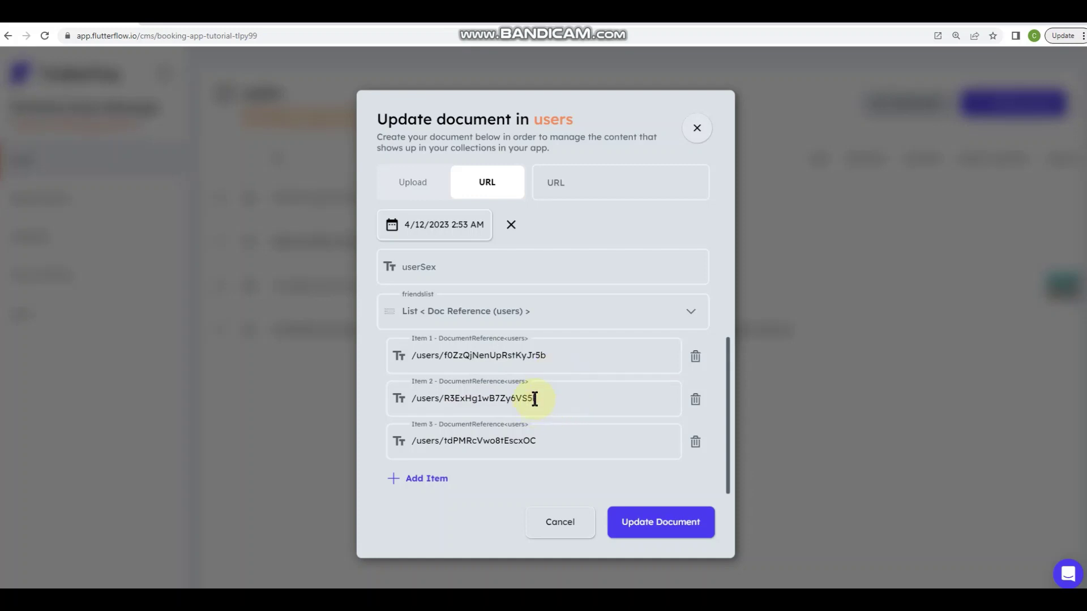
mouse_move(533, 399)
left_mouse_down()
mouse_move(434, 399)
mouse_move(527, 400)
left_mouse_up()
left_click(519, 356)
left_click(578, 387)
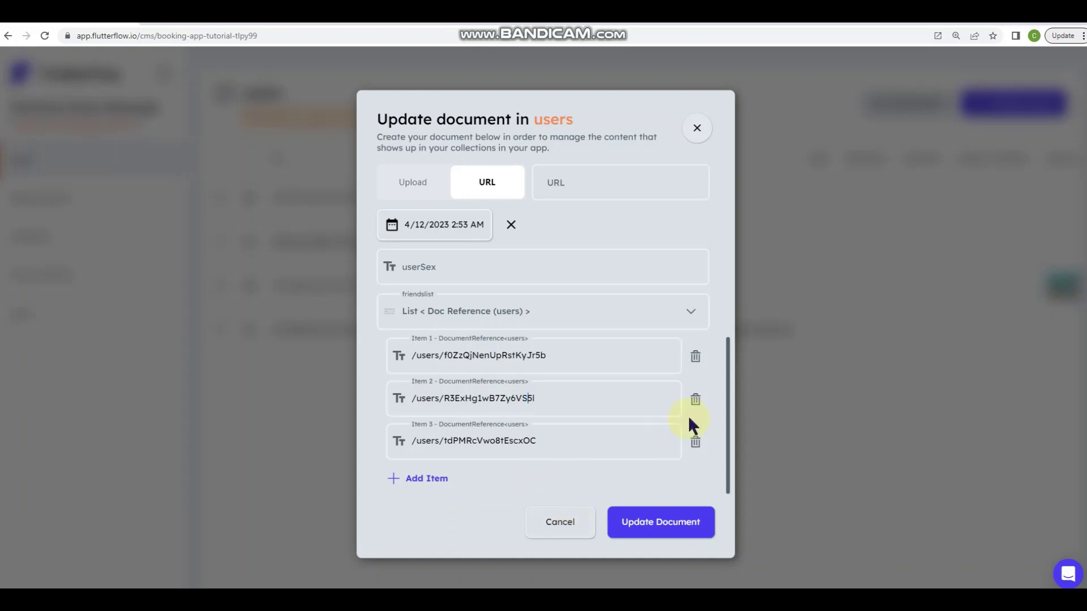
Delete the second and third references from the friendslist and update the document
left_click(695, 399)
left_click(697, 443)
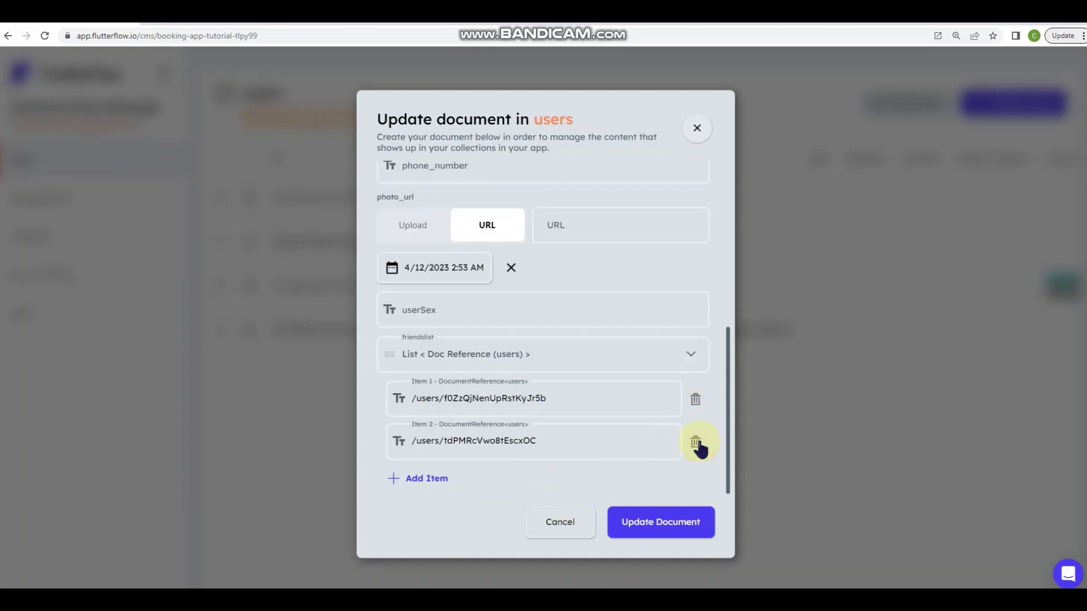
left_click(667, 522)
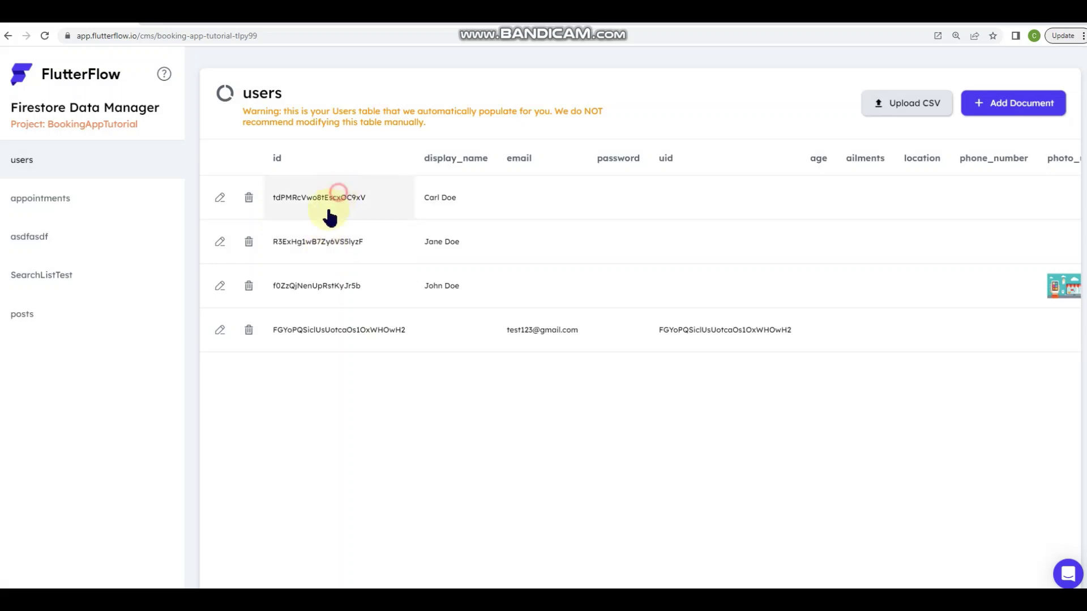
Copy the reference of the first listed users document, add it as friendslist Item 2 in the document with an e-mail, and update the document
left_click(358, 210)
left_click(220, 330)
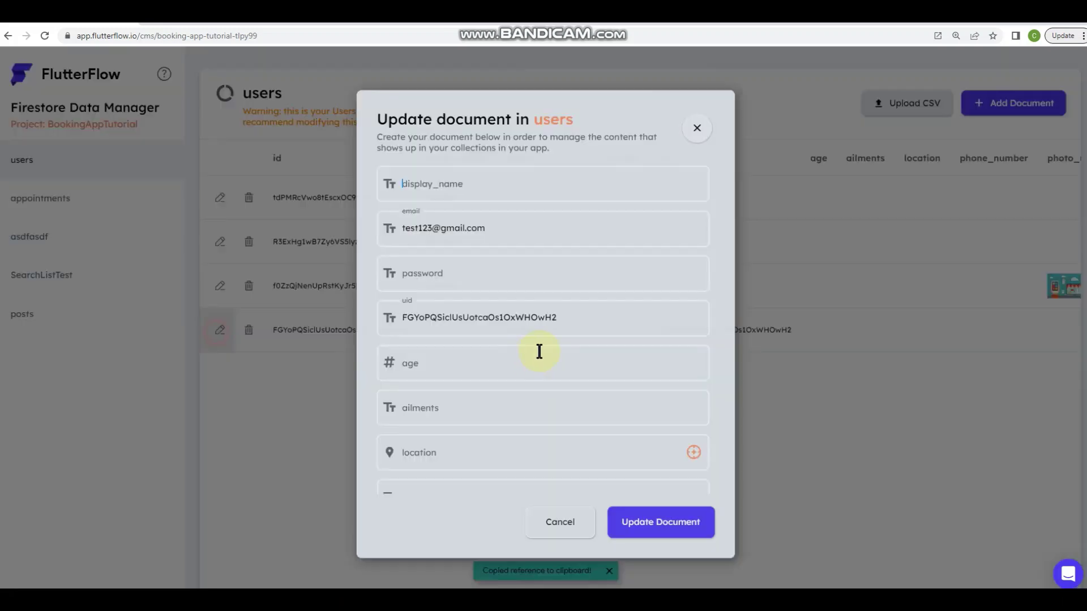
scroll(541, 351, "down", 3)
left_click(556, 467)
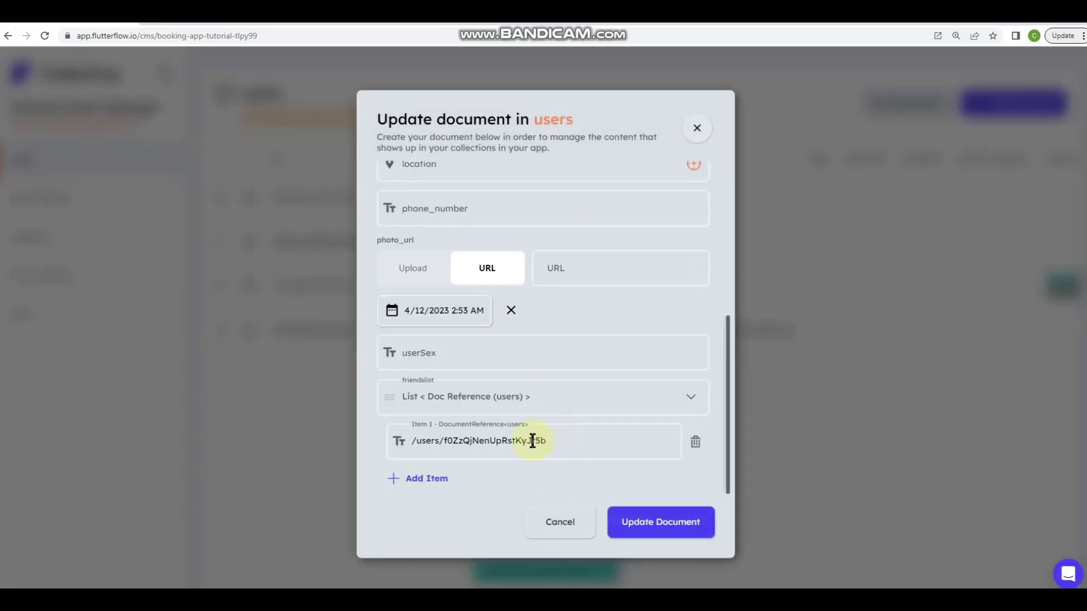
left_click(440, 478)
left_click(501, 443)
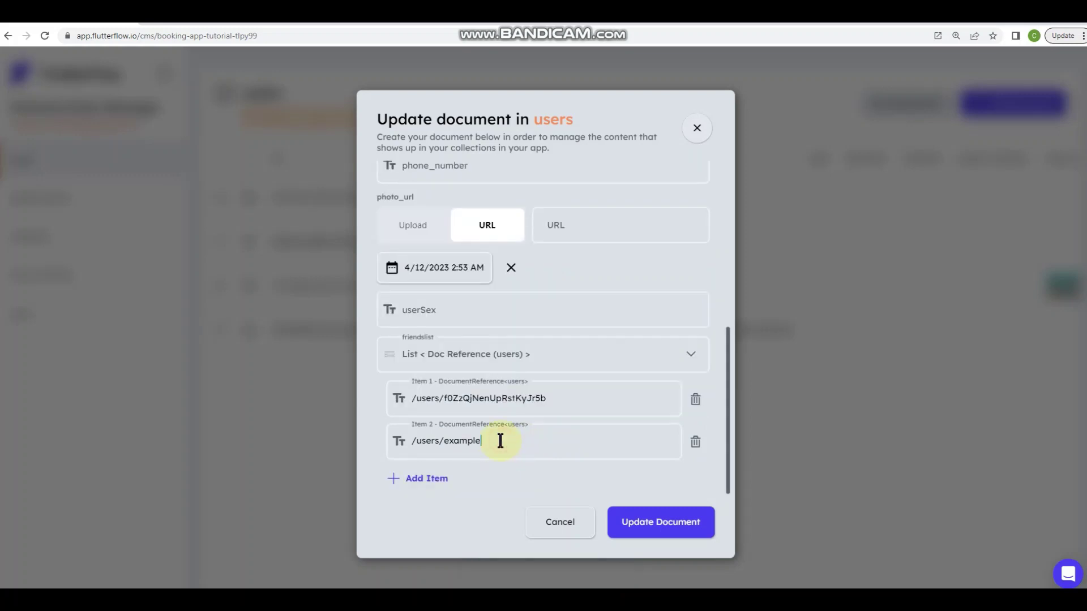
triple_click(501, 441)
key("ctrl+v")
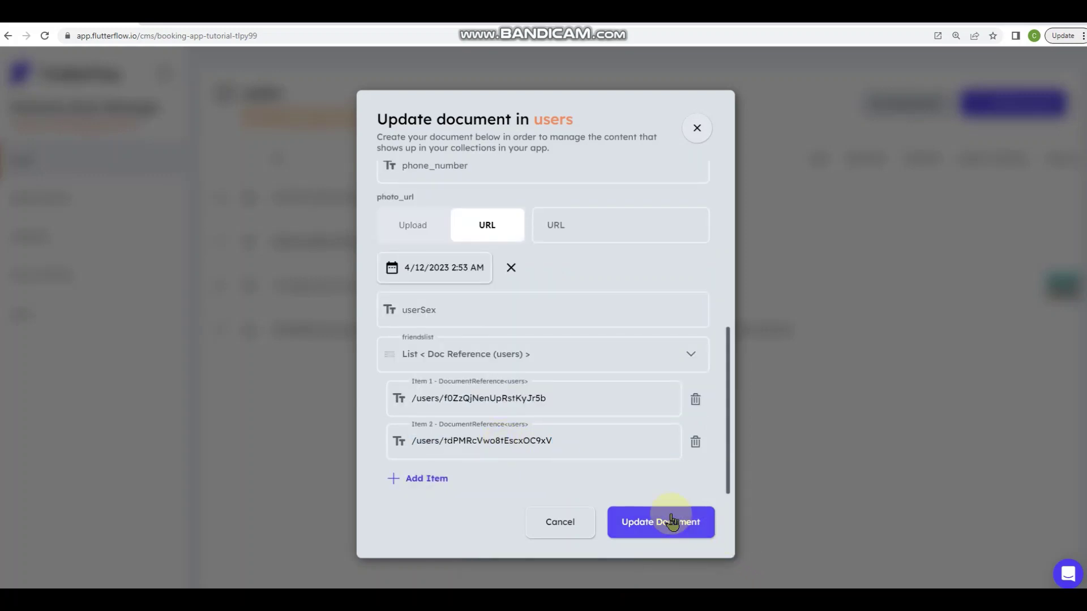
left_click(650, 521)
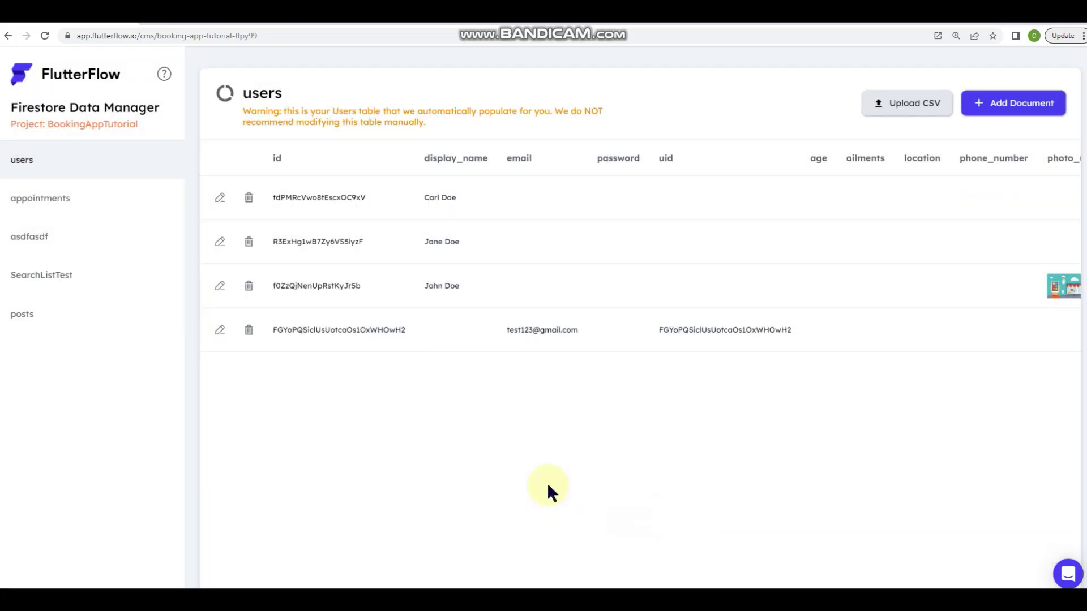
left_click(327, 294)
left_click(220, 329)
scroll(563, 340, "down", 4)
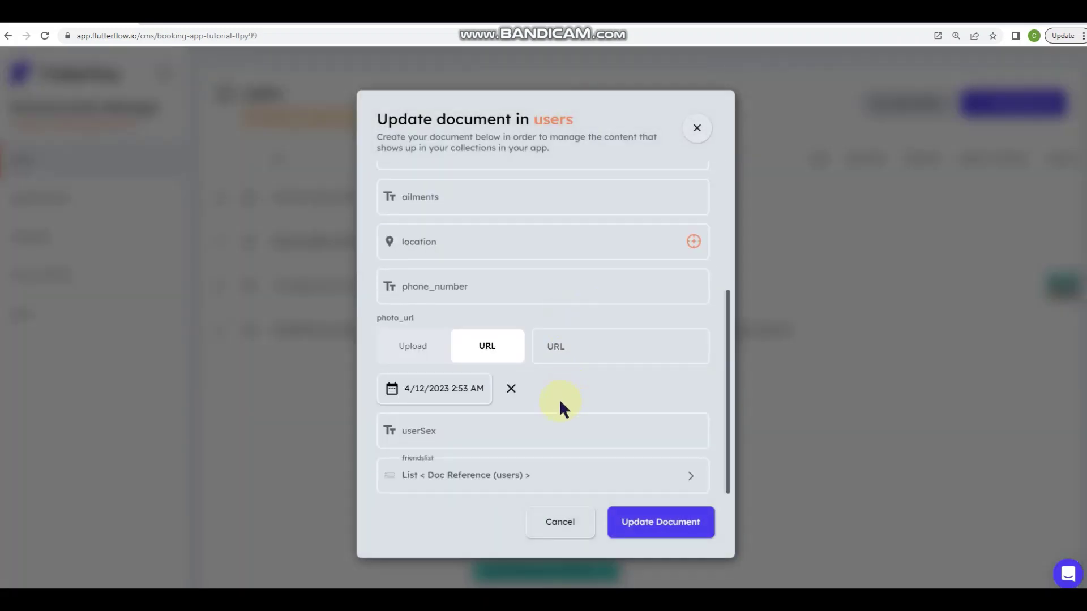
left_click(543, 475)
scroll(552, 367, "down", 2)
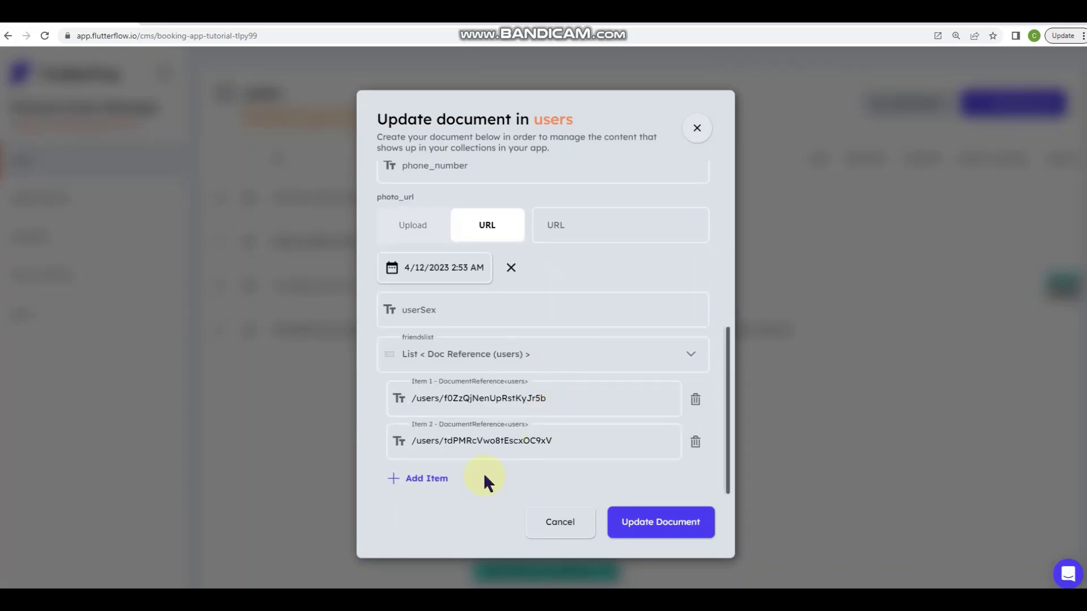
left_click(425, 478)
scroll(510, 385, "down", 1)
left_click(501, 441)
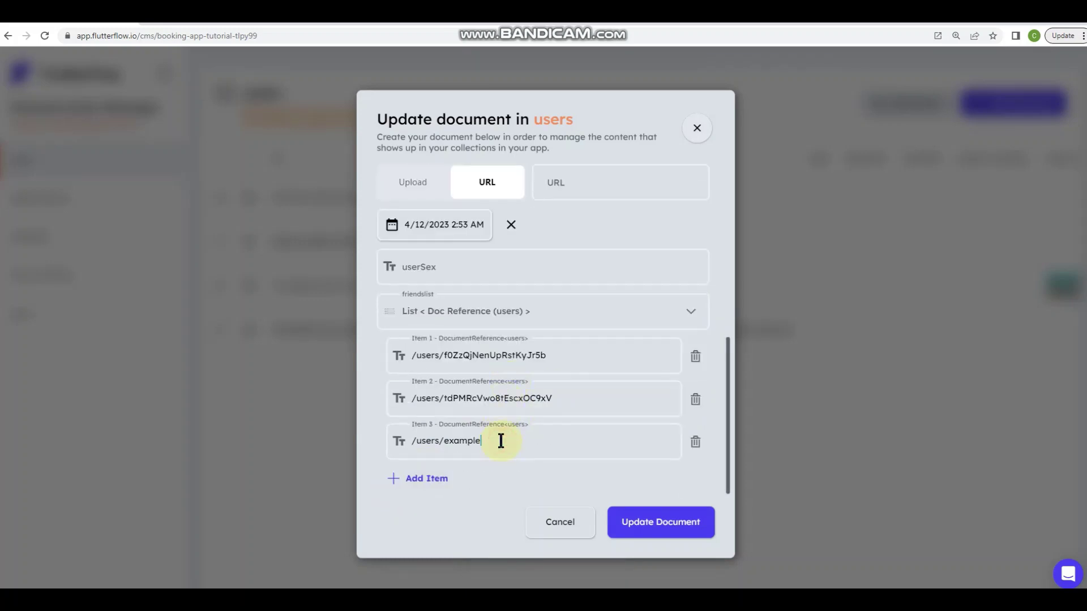
key("ctrl+a")
key("ctrl+v")
left_click(695, 441)
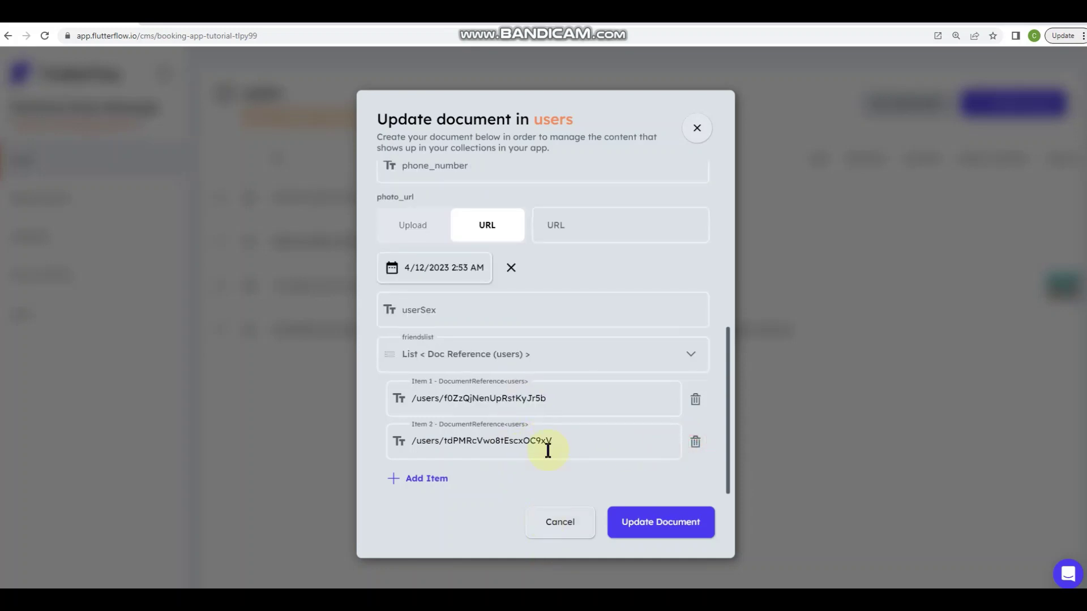
left_click(557, 519)
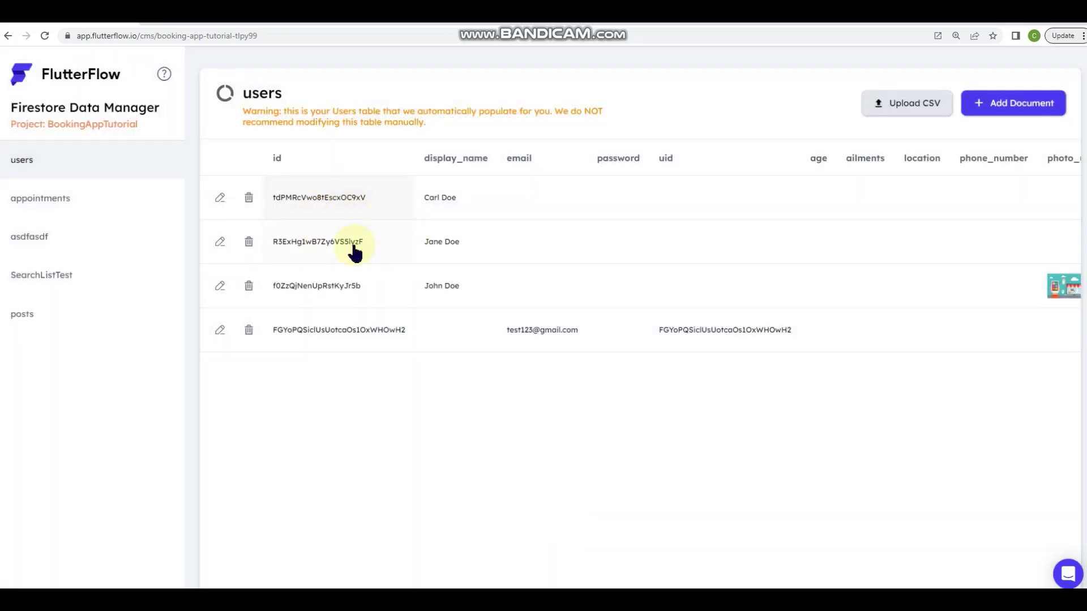
Add the reference of the second listed users document as friendslist Item 3 in the document with an e-mail, and update the document
left_click(218, 336)
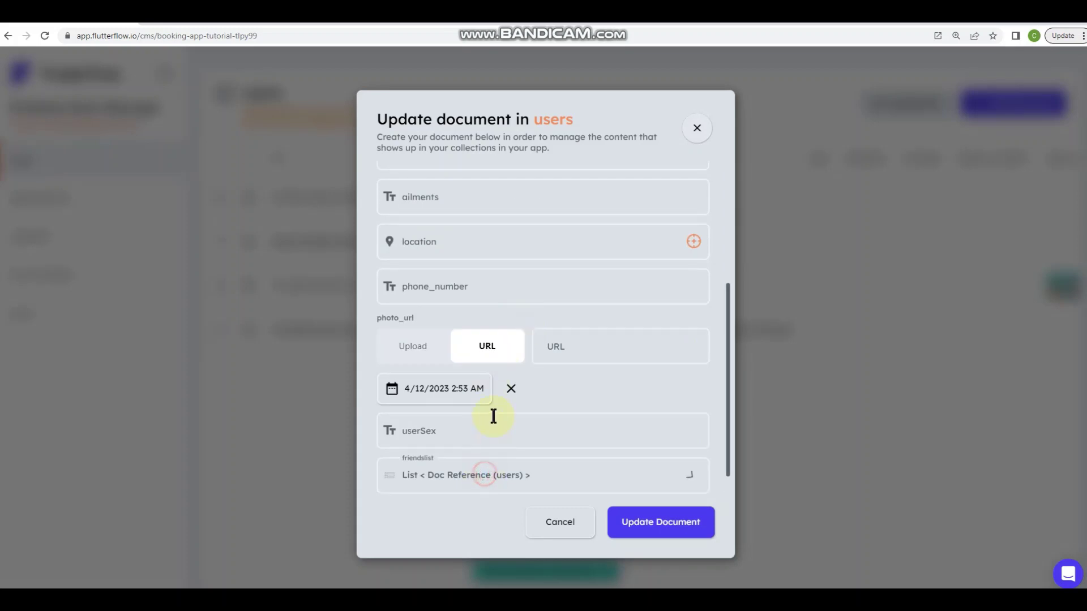
scroll(472, 464, "down", 2)
left_click(432, 479)
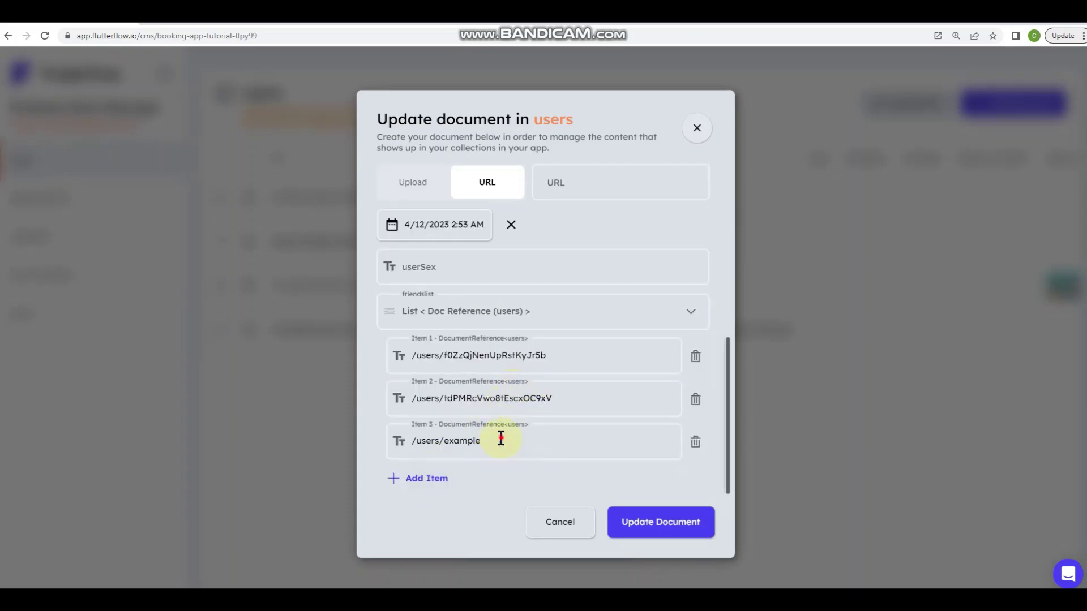
key("ctrl+a")
key("ctrl+v")
left_click(637, 521)
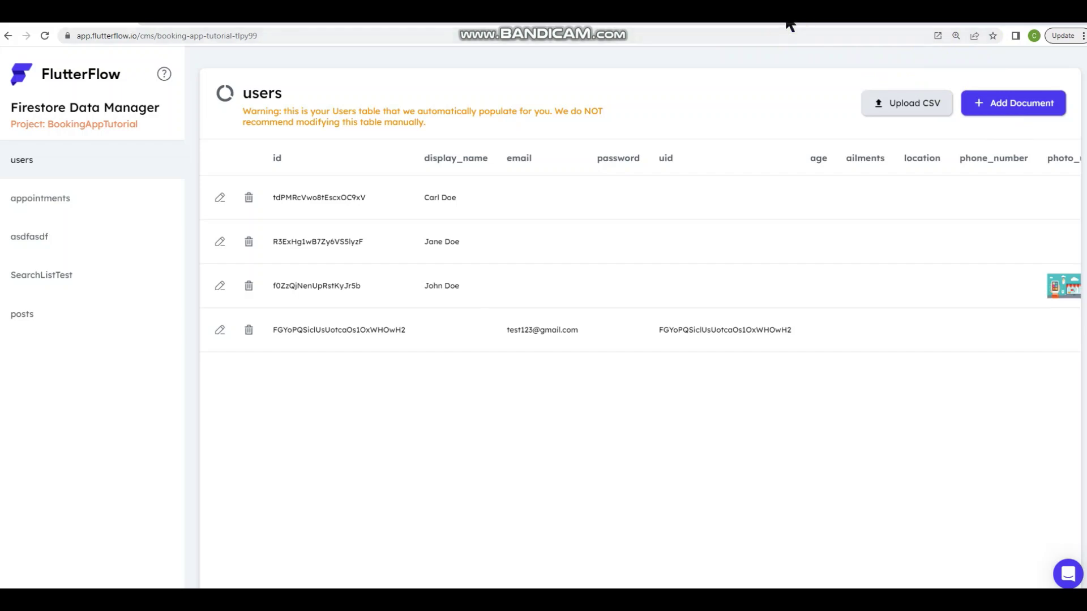
Check the Friends list in the running test app, revisit the Firestore Data Manager, and return to the test app
left_click_drag(786, 16, 1086, 164)
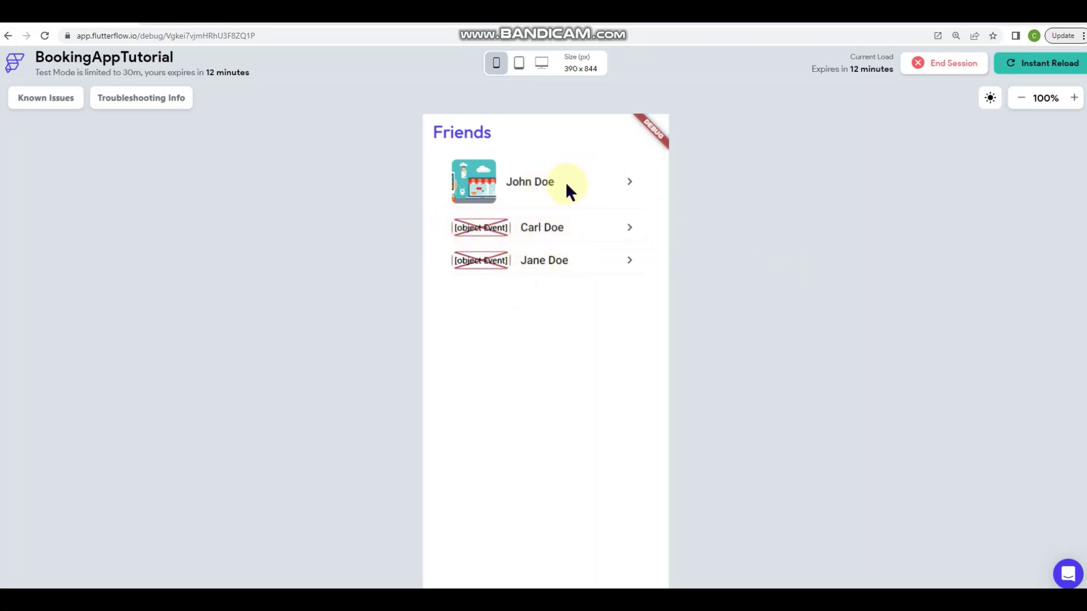
key("alt+Tab")
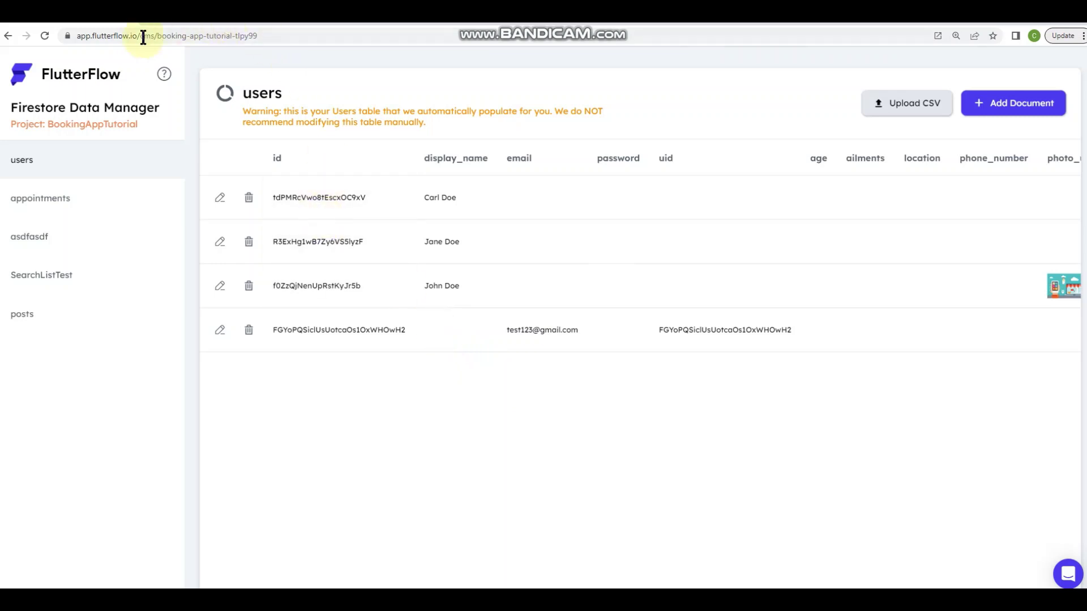
left_click(93, 22)
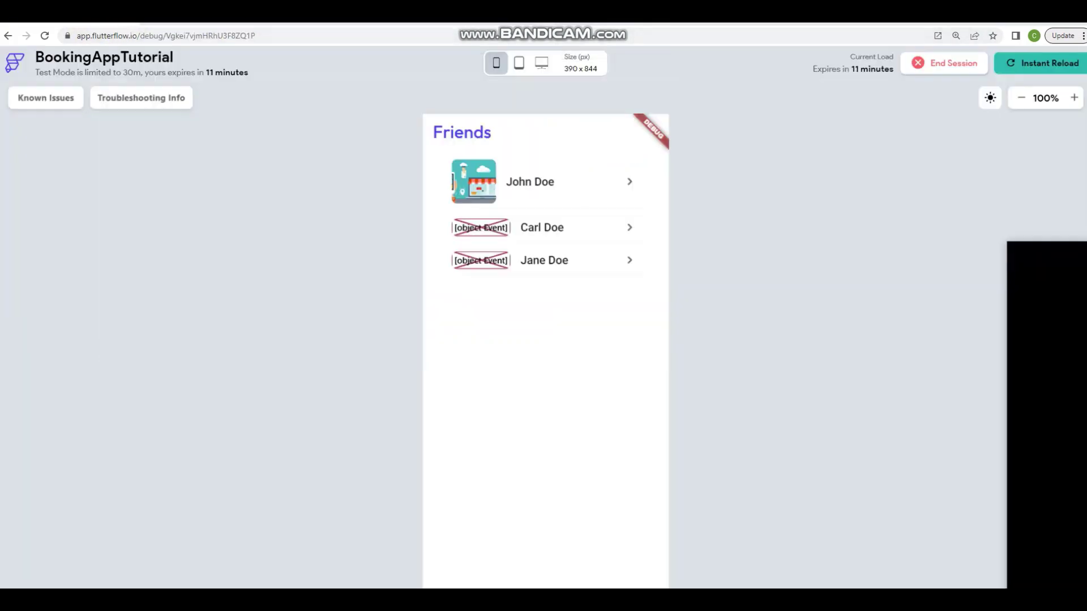